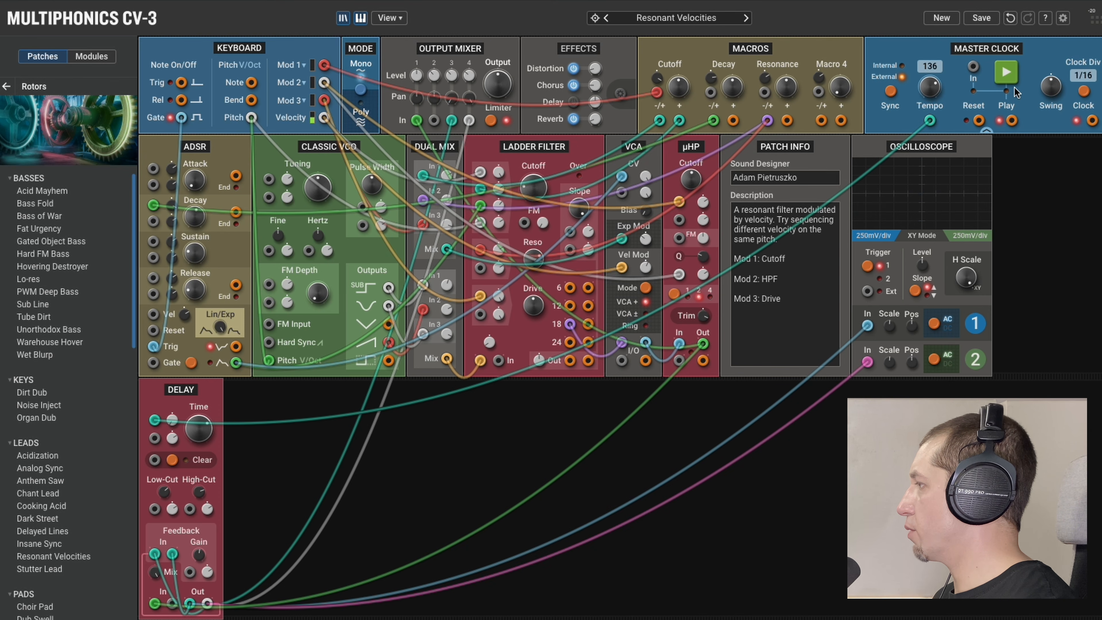
# Start a new empty patch and place a Classic VCO module at the start of the first module row.
pyautogui.click(939, 17)
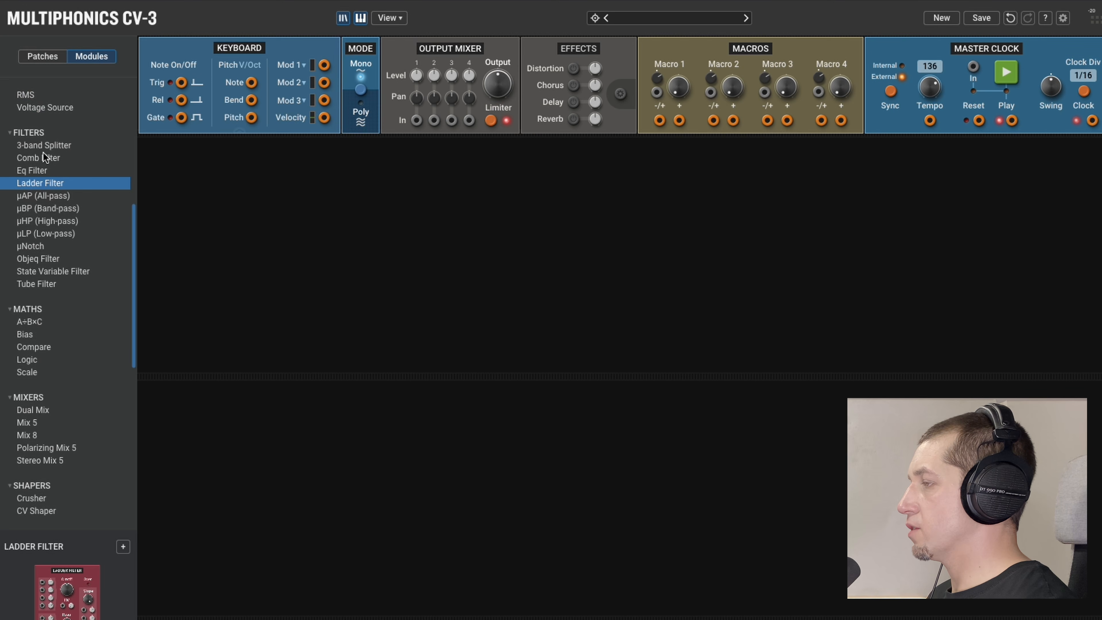
pyautogui.scroll(5, 43, 153)
pyautogui.moveTo(62, 123); pyautogui.dragTo(307, 241)
# Add a Dual Mix beside the Classic VCO and patch the VCO's sub, saw and sine outputs into its lower In 1, In 2 and In 3.
pyautogui.scroll(-10, 77, 250)
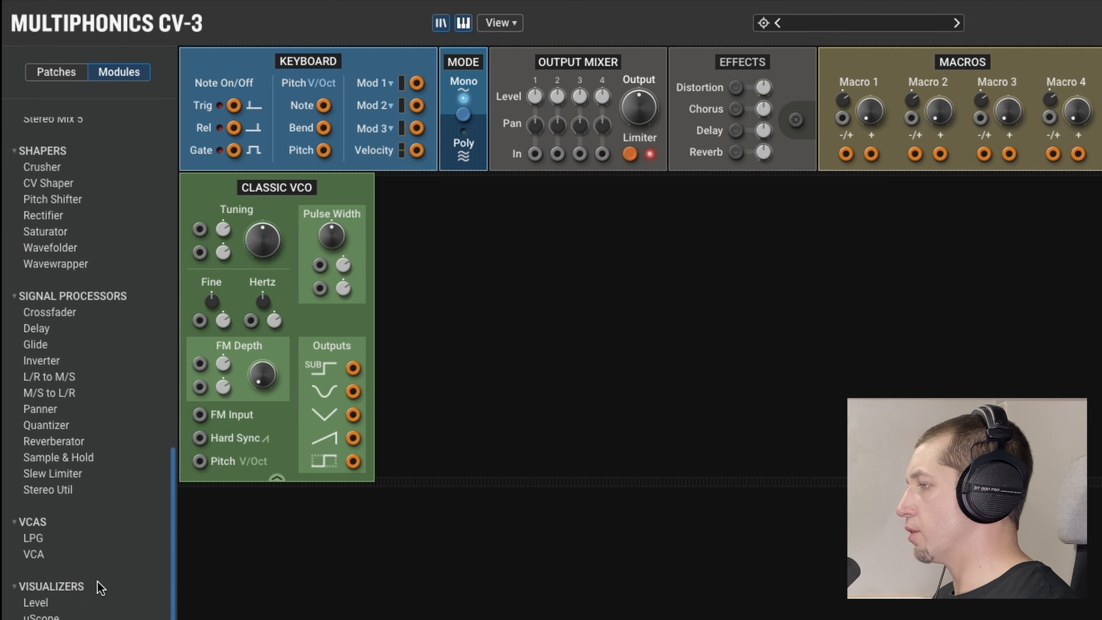
pyautogui.scroll(5, 52, 297)
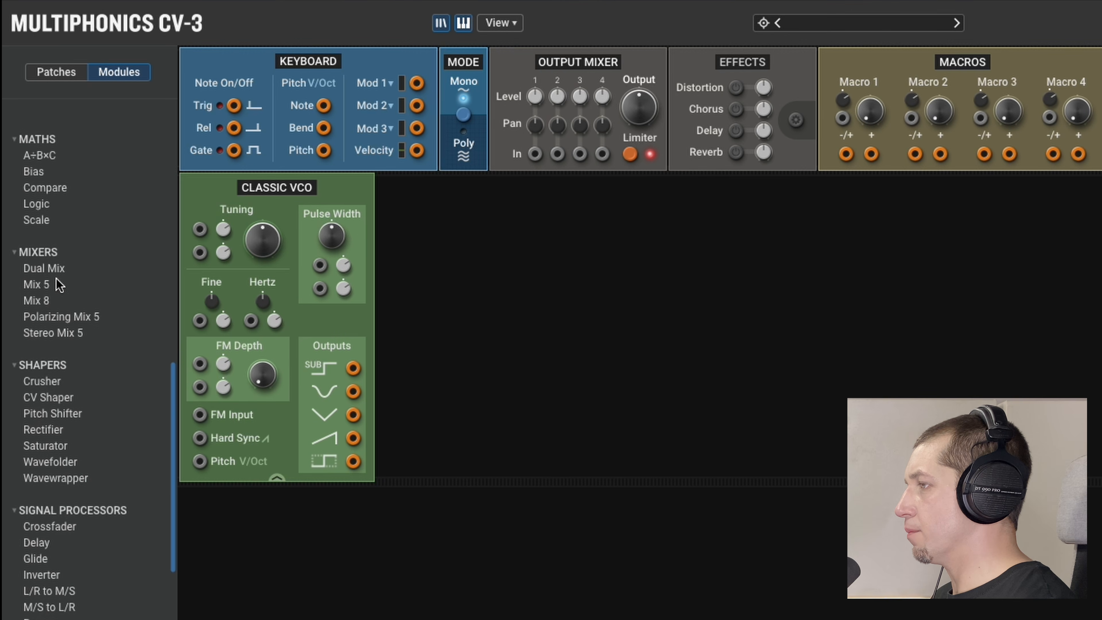
pyautogui.moveTo(58, 269); pyautogui.dragTo(469, 306)
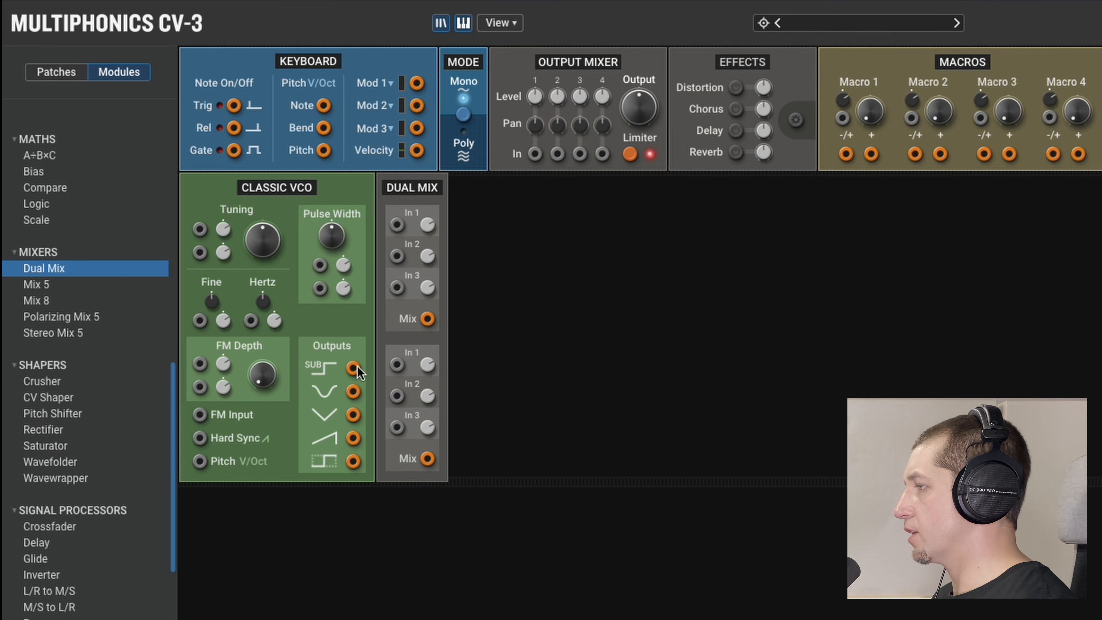
pyautogui.moveTo(353, 368); pyautogui.dragTo(397, 365)
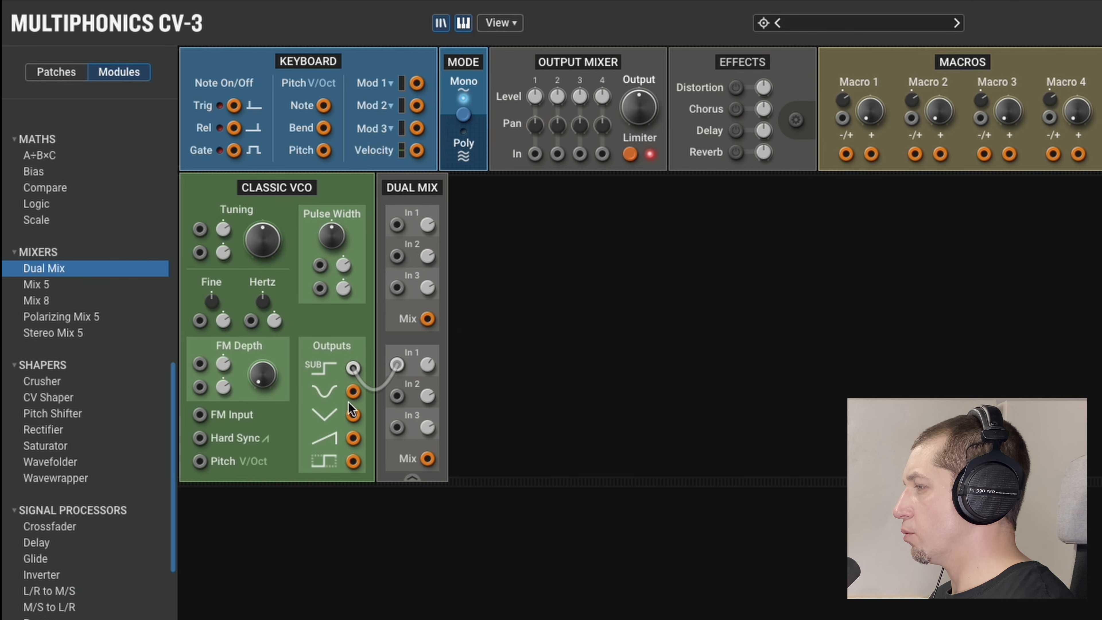
pyautogui.moveTo(353, 439); pyautogui.dragTo(429, 418)
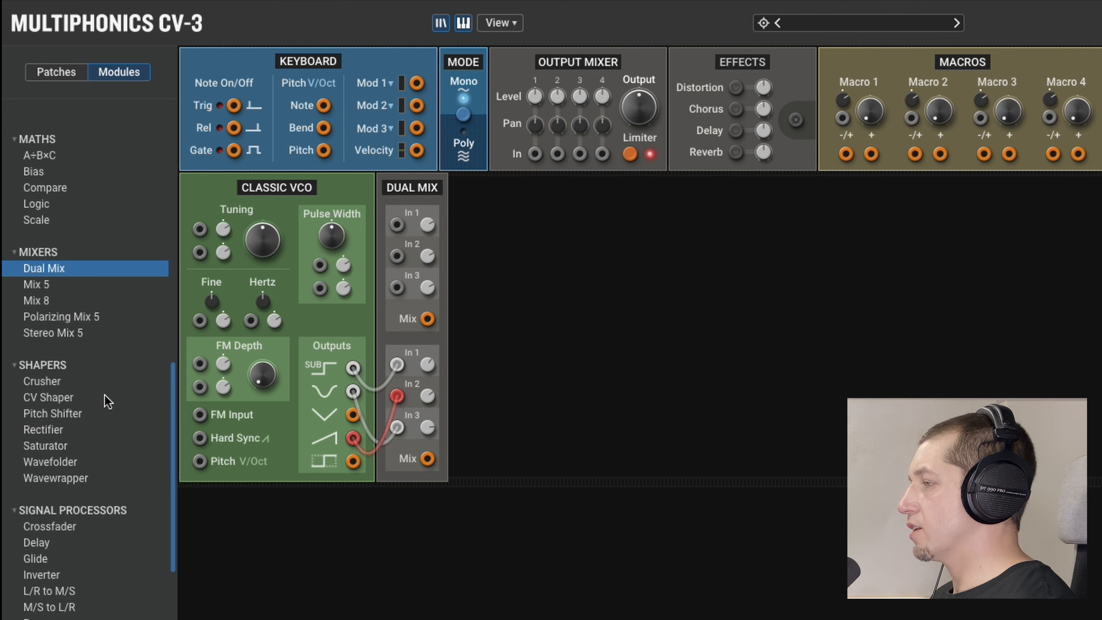
# Add a Ladder Filter after the Dual Mix and connect the lower Mix output to the filter's first audio input.
pyautogui.scroll(-5, 104, 434)
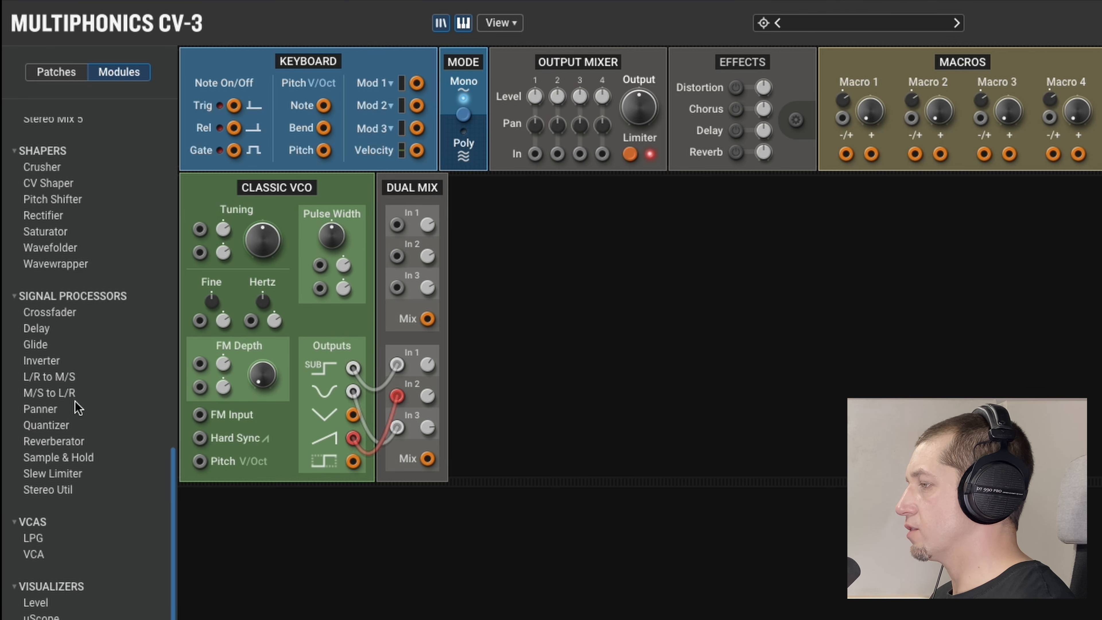
pyautogui.scroll(15, 78, 408)
pyautogui.moveTo(67, 448); pyautogui.dragTo(564, 348)
pyautogui.moveTo(427, 458); pyautogui.dragTo(470, 461)
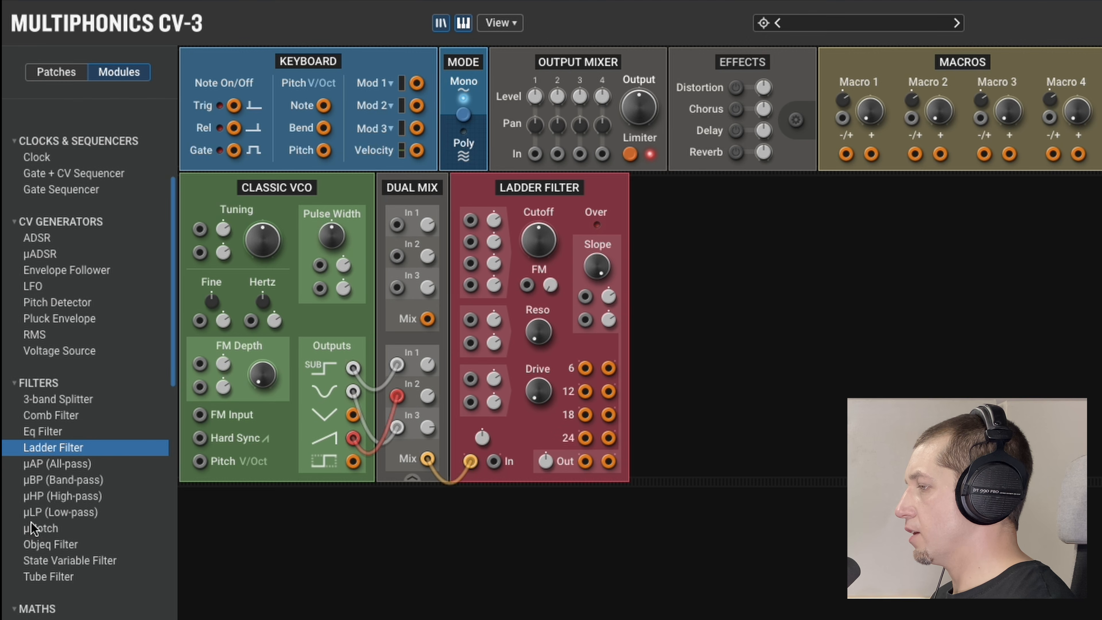
# Add a VCA after the Ladder Filter and connect the filter's 18 dB output to the VCA's first audio input.
pyautogui.scroll(-15, 32, 529)
pyautogui.moveTo(34, 554); pyautogui.dragTo(668, 413)
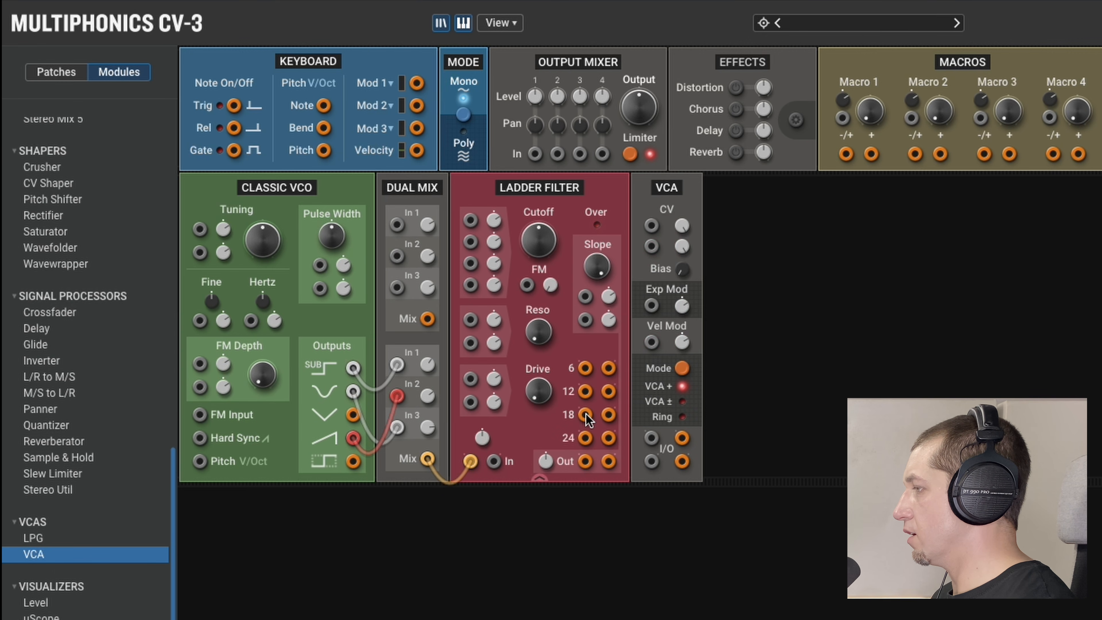
pyautogui.moveTo(587, 416); pyautogui.dragTo(651, 438)
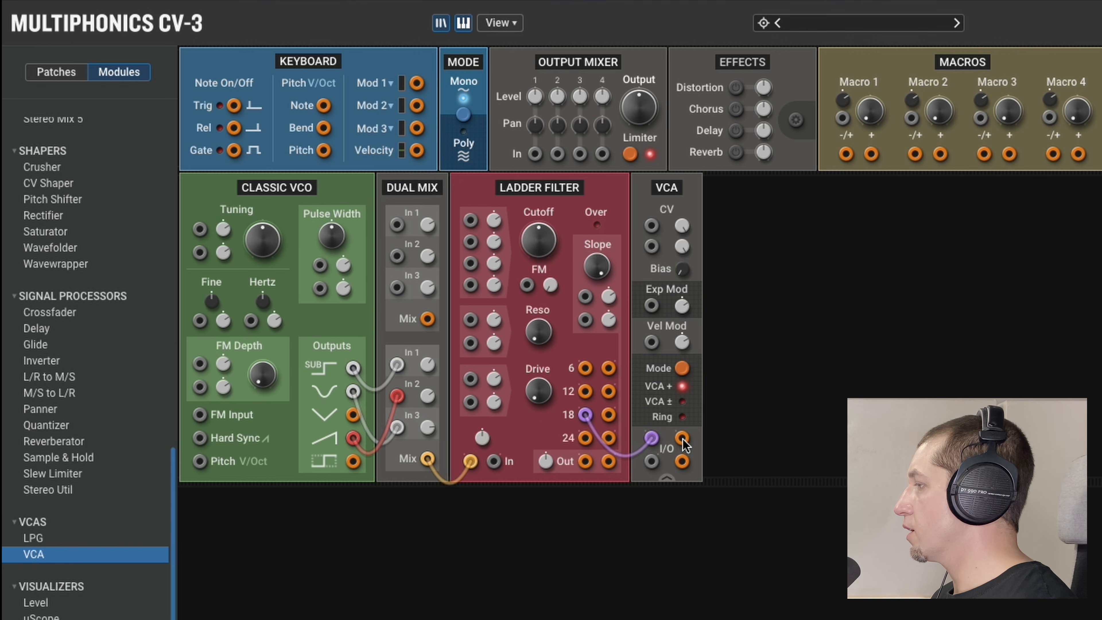
# Add a µHP high-pass filter after the VCA and route the VCA output through it into Output Mixer input 1.
pyautogui.scroll(5, 121, 356)
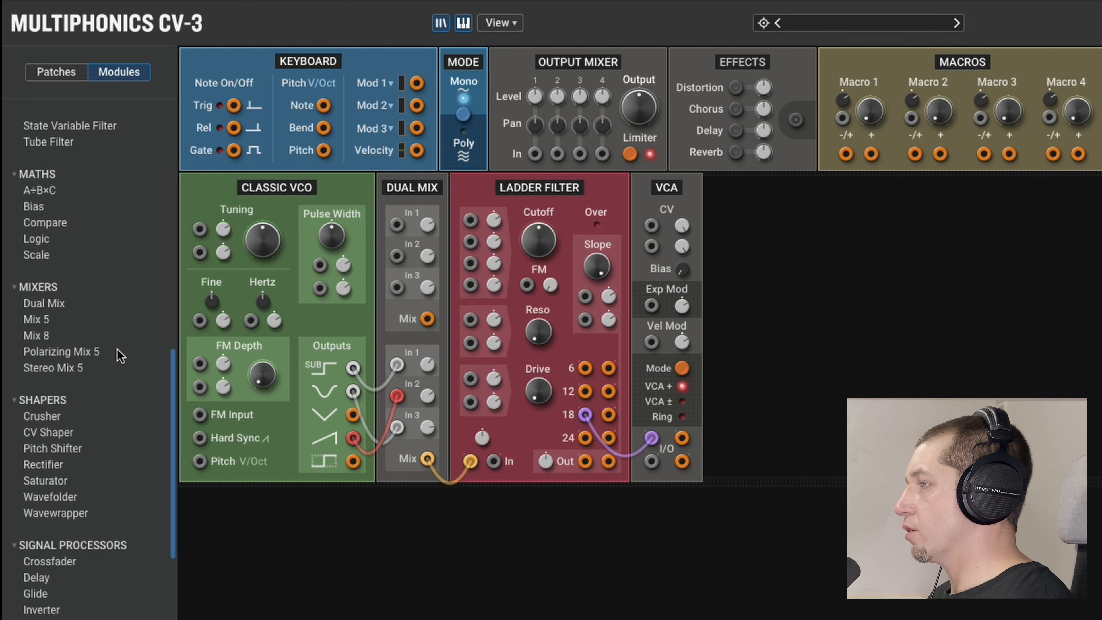
pyautogui.scroll(5, 90, 353)
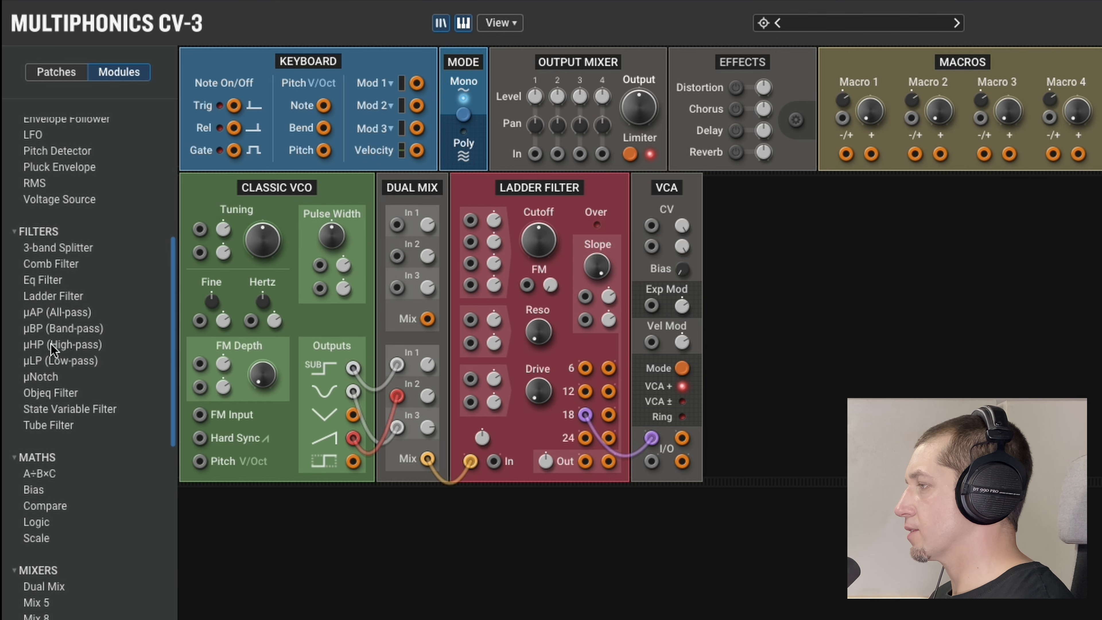
pyautogui.moveTo(51, 344); pyautogui.dragTo(914, 338)
pyautogui.moveTo(682, 438); pyautogui.dragTo(535, 153)
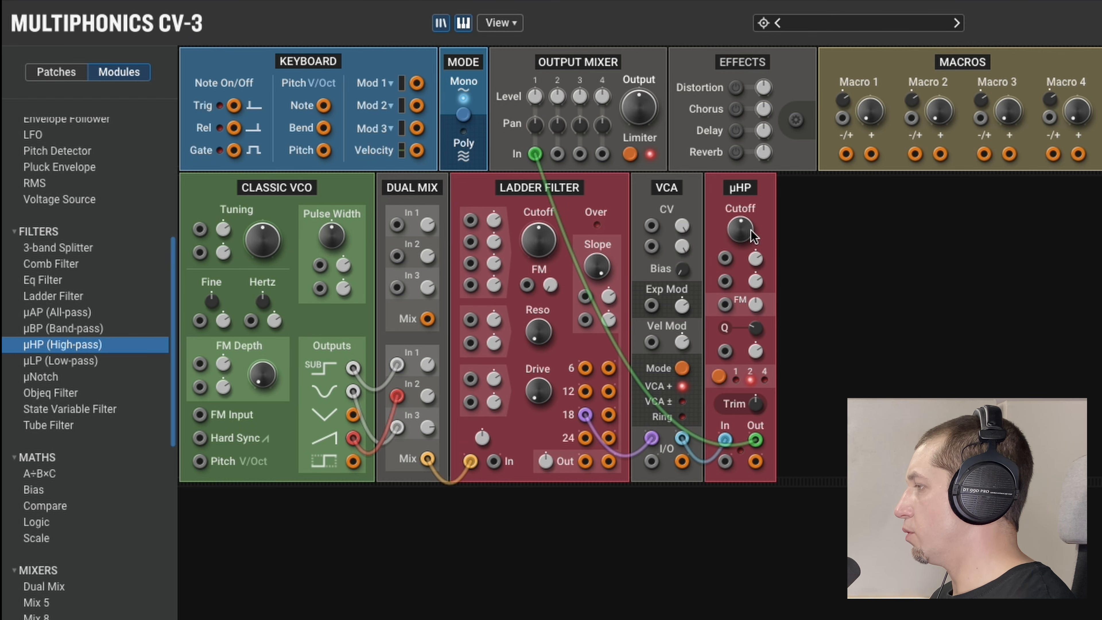
pyautogui.moveTo(734, 231); pyautogui.dragTo(737, 227)
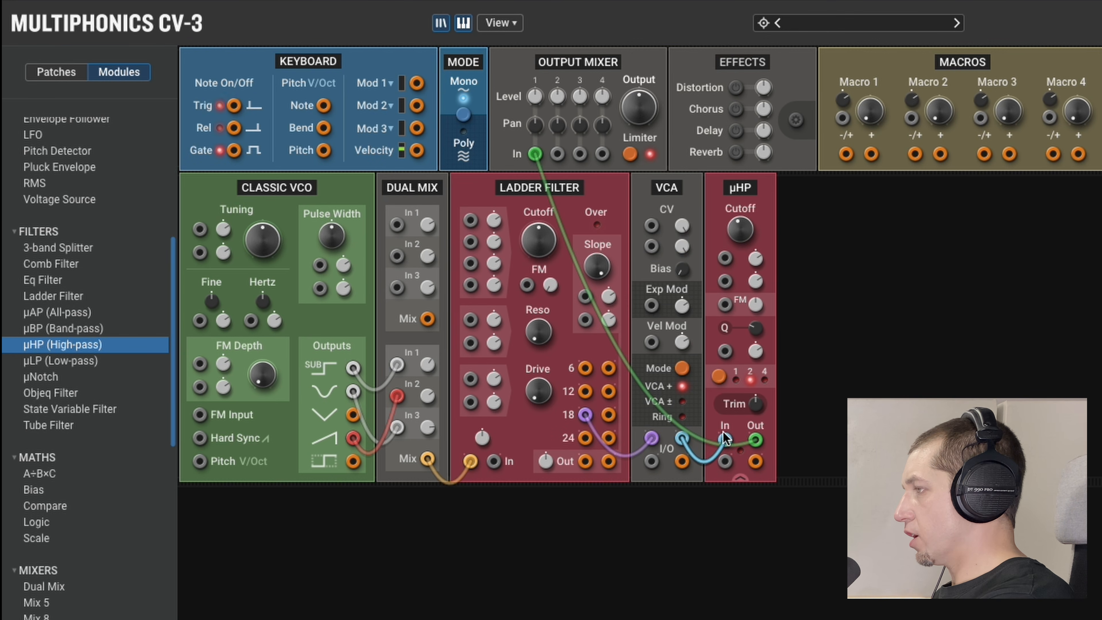
# Insert an ADSR module before the Classic VCO and connect its Trig input to the Keyboard's Trig output.
pyautogui.scroll(6, 57, 287)
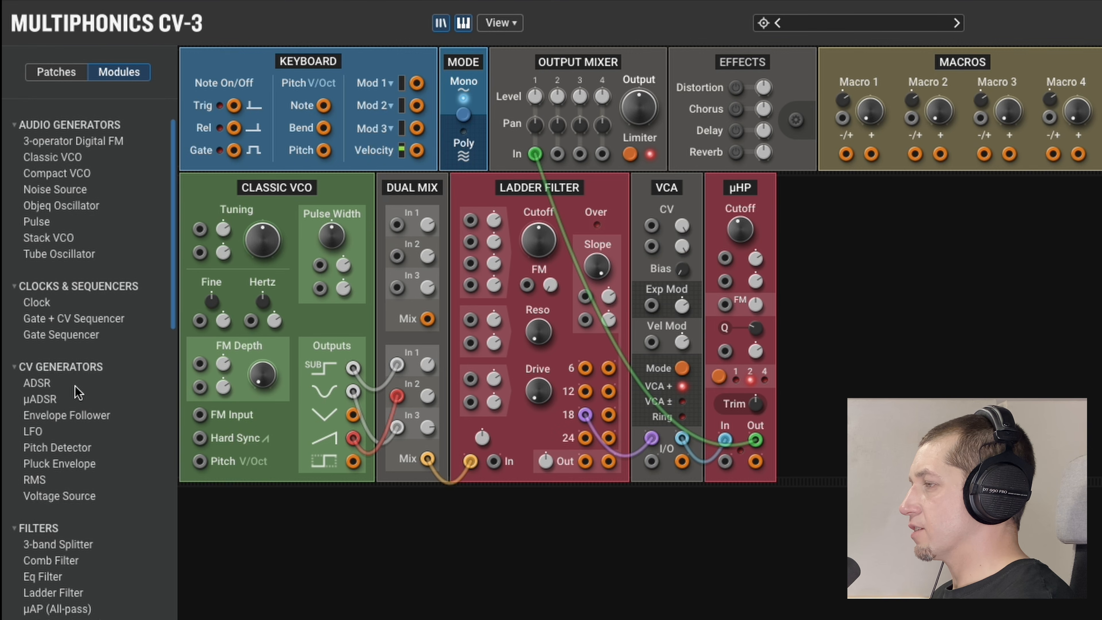
pyautogui.moveTo(74, 385); pyautogui.dragTo(226, 345)
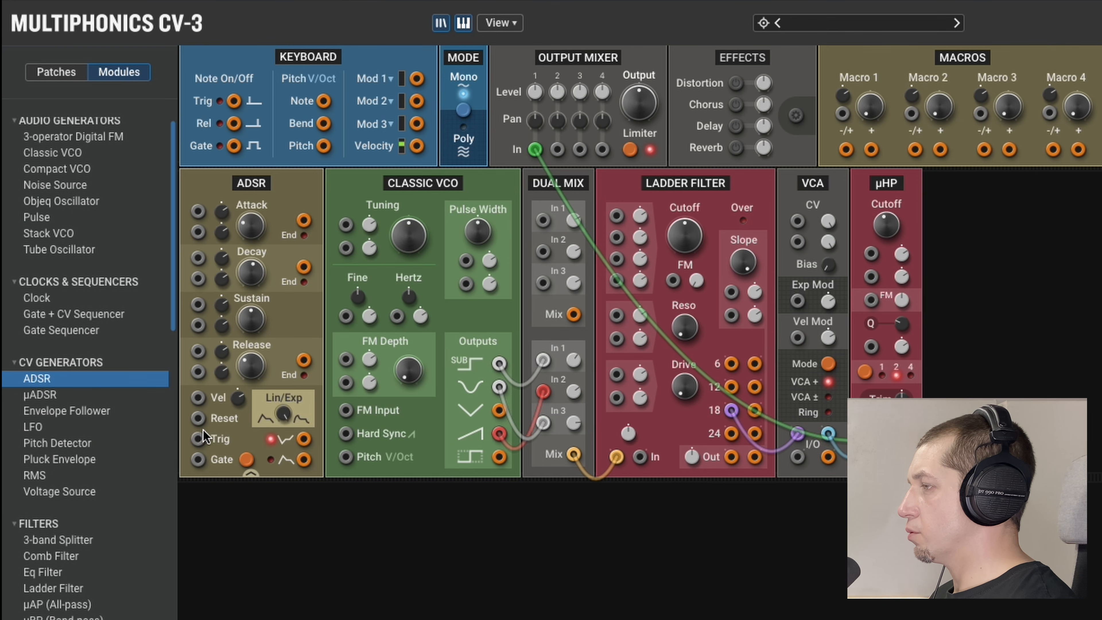
pyautogui.moveTo(198, 438); pyautogui.dragTo(234, 101)
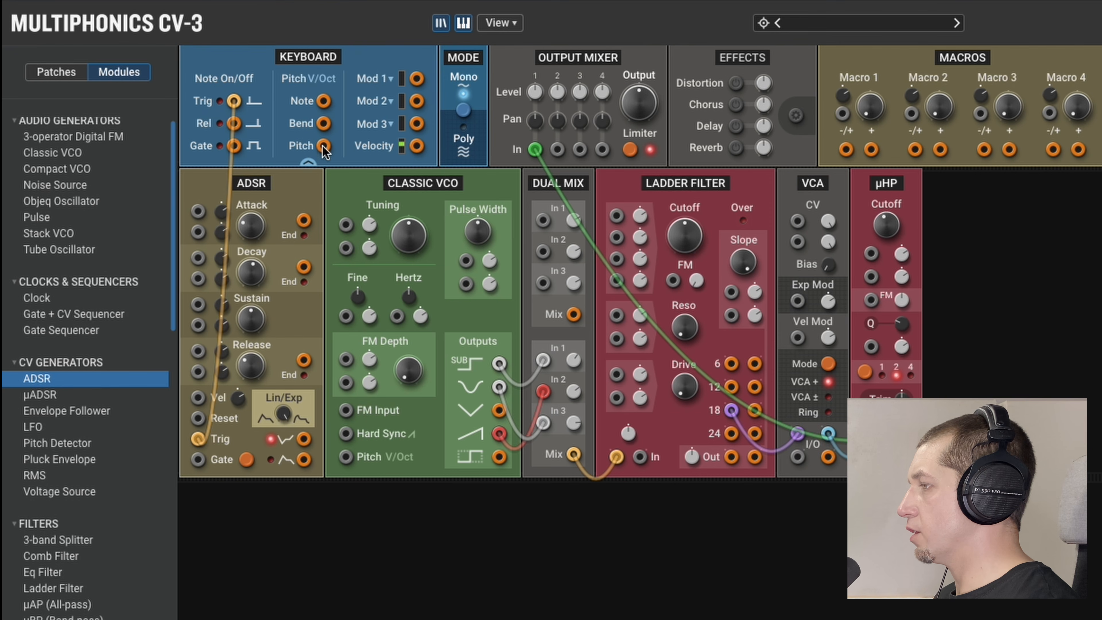
# Patch Keyboard Pitch to the Classic VCO's Pitch V/Oct input and Velocity to the Ladder Filter's first cutoff modulation input.
pyautogui.moveTo(323, 146); pyautogui.dragTo(346, 457)
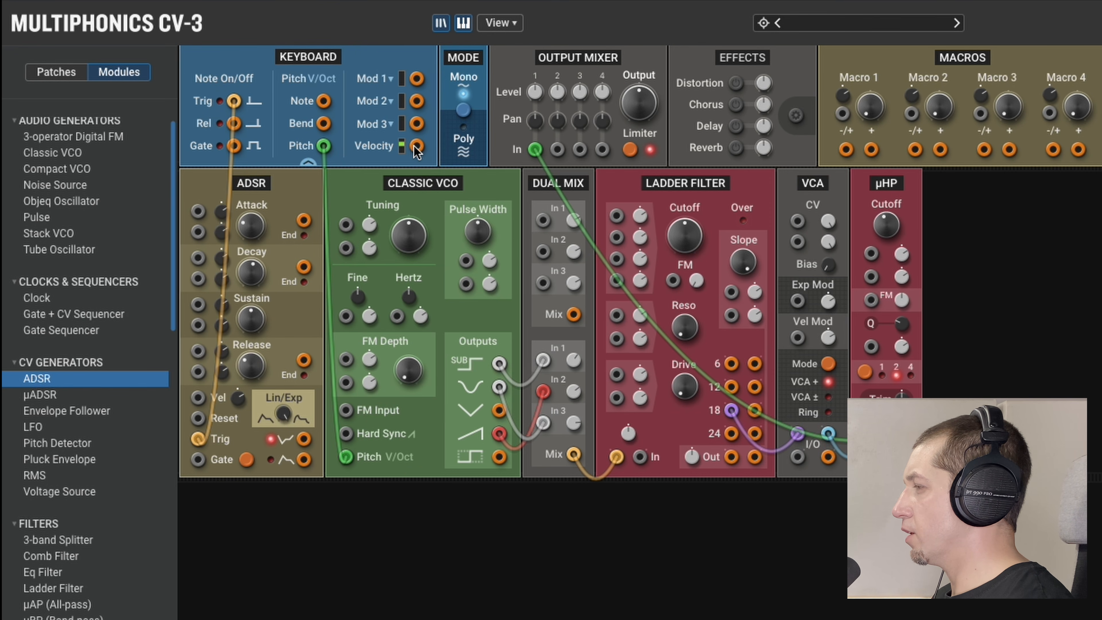
pyautogui.moveTo(417, 146); pyautogui.dragTo(616, 216)
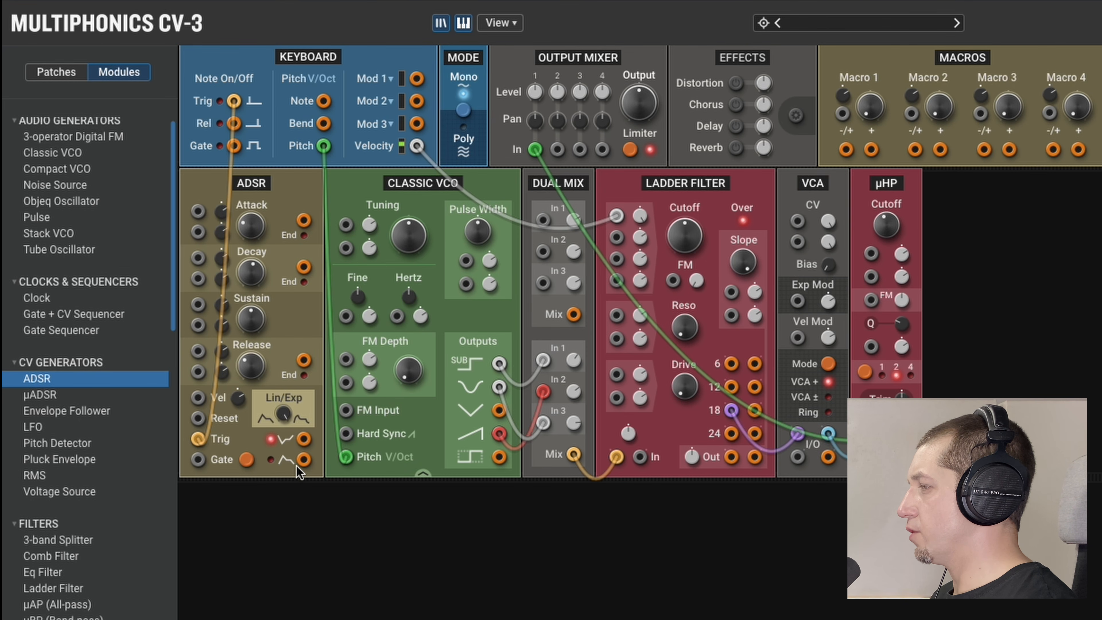
# Patch the ADSR's positive envelope output to the VCA's first CV input and the Ladder Filter's second cutoff modulation input.
pyautogui.moveTo(304, 459); pyautogui.dragTo(798, 221)
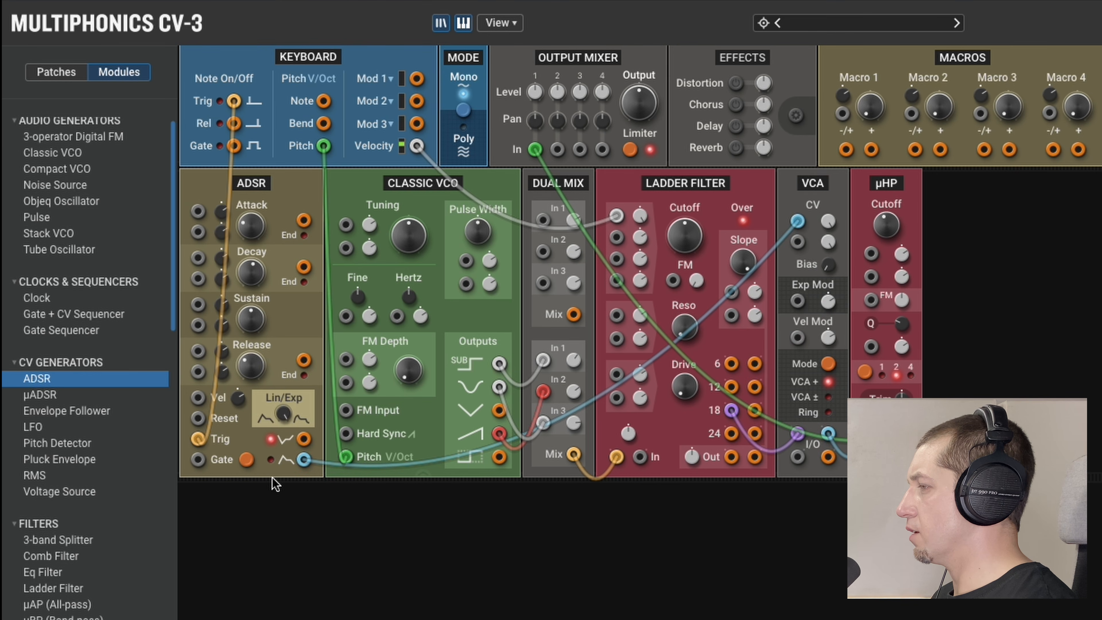
pyautogui.moveTo(305, 462); pyautogui.dragTo(617, 237)
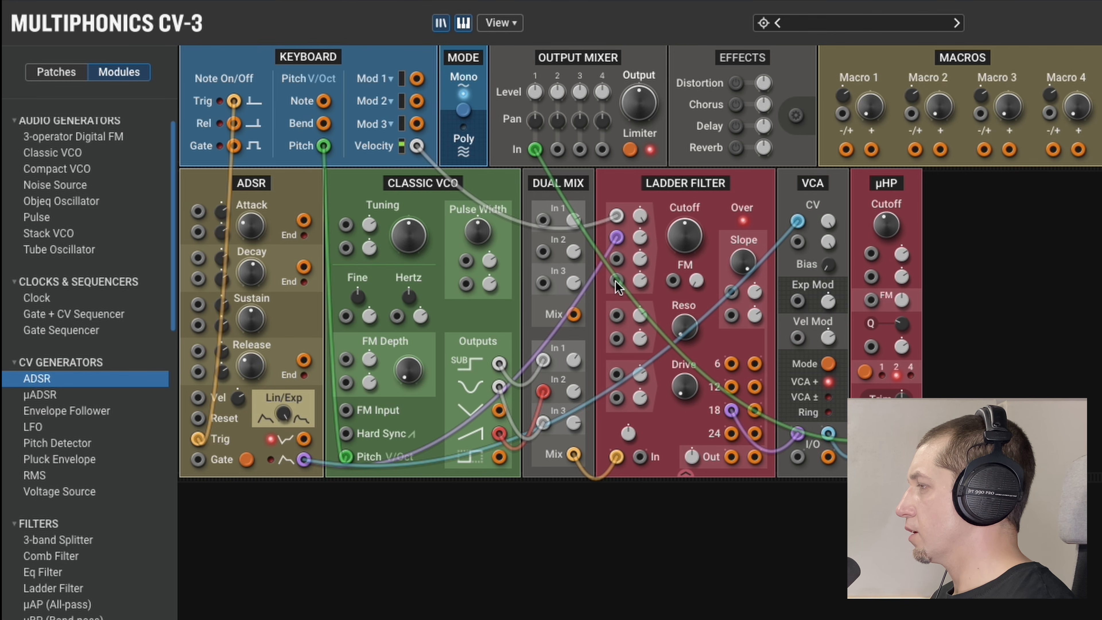
# Connect Macro 1's -/+ output to the Ladder Filter's fourth cutoff modulation input and rename the macro Cutoff.
pyautogui.moveTo(615, 281); pyautogui.dragTo(845, 149)
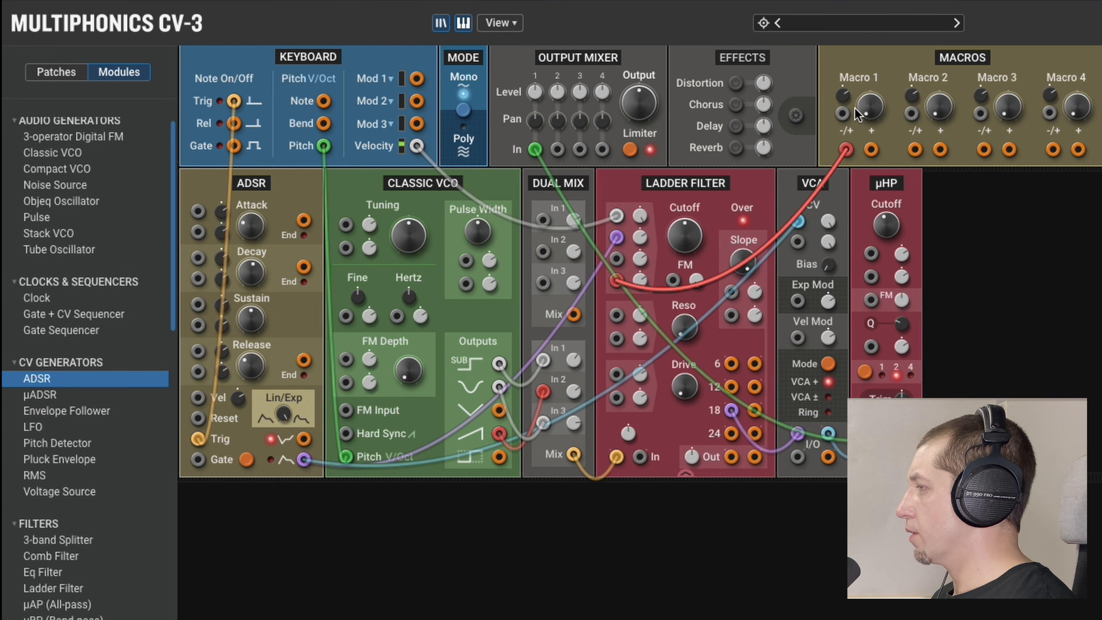
pyautogui.doubleClick(856, 79)
pyautogui.write('Cutoff')
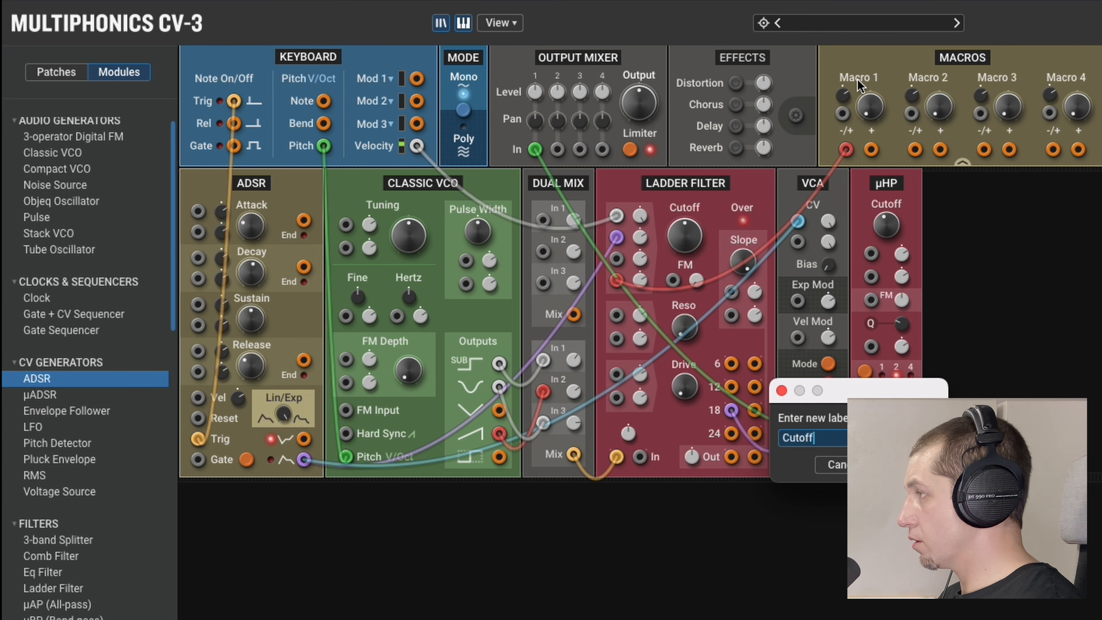
pyautogui.press('Return')
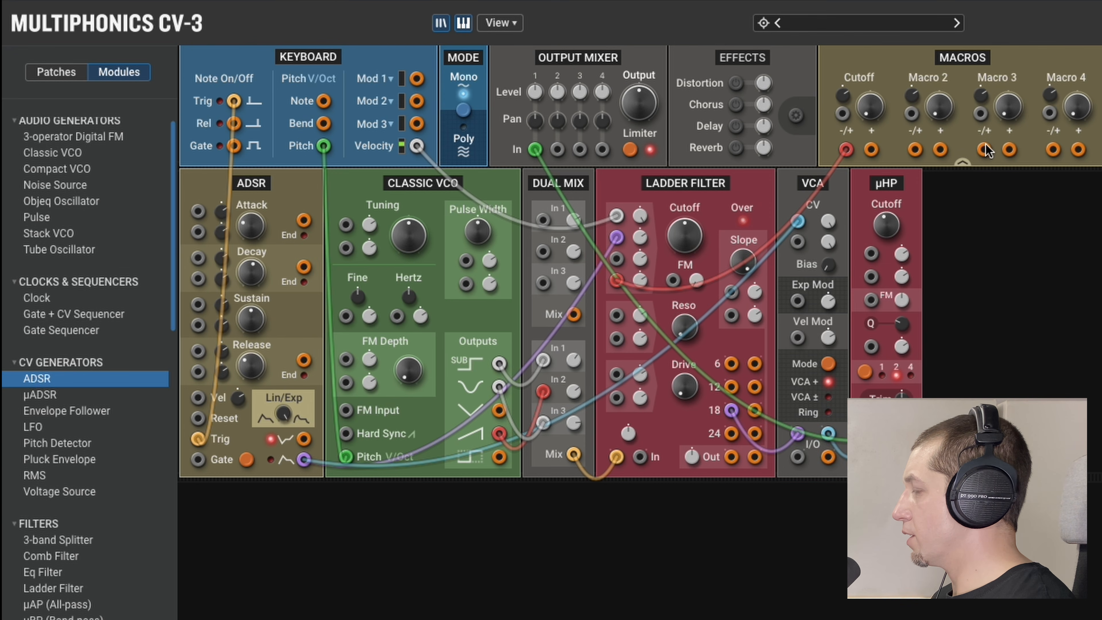
# Connect Macro 3's -/+ output to the Ladder Filter's first Reso modulation input and rename the macro Resonance.
pyautogui.moveTo(917, 190); pyautogui.dragTo(613, 317)
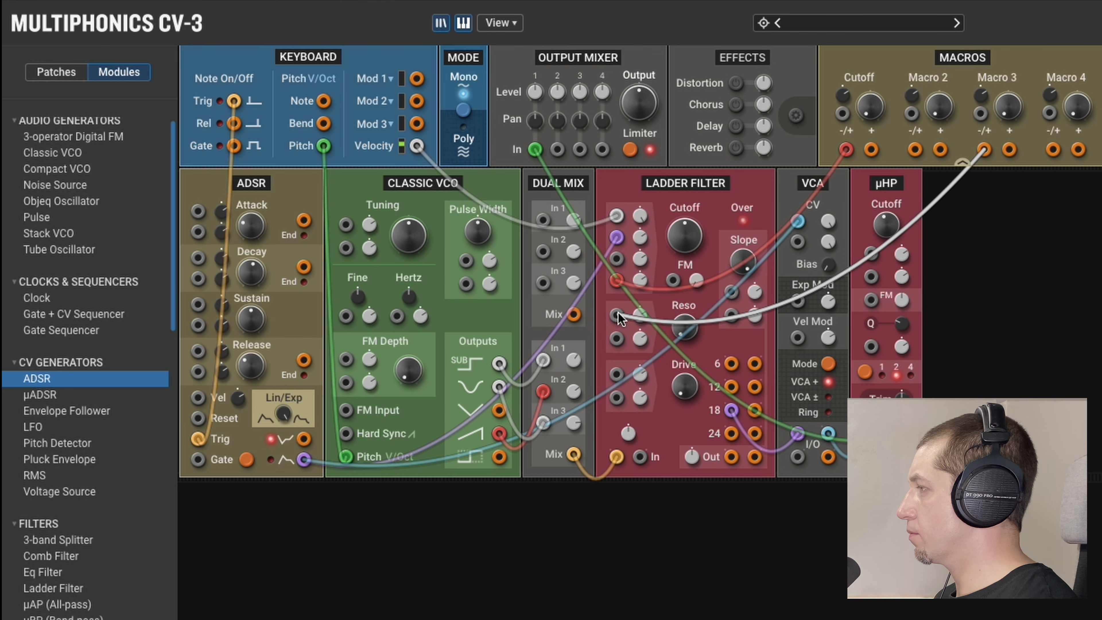
pyautogui.doubleClick(987, 79)
pyautogui.write('Res')
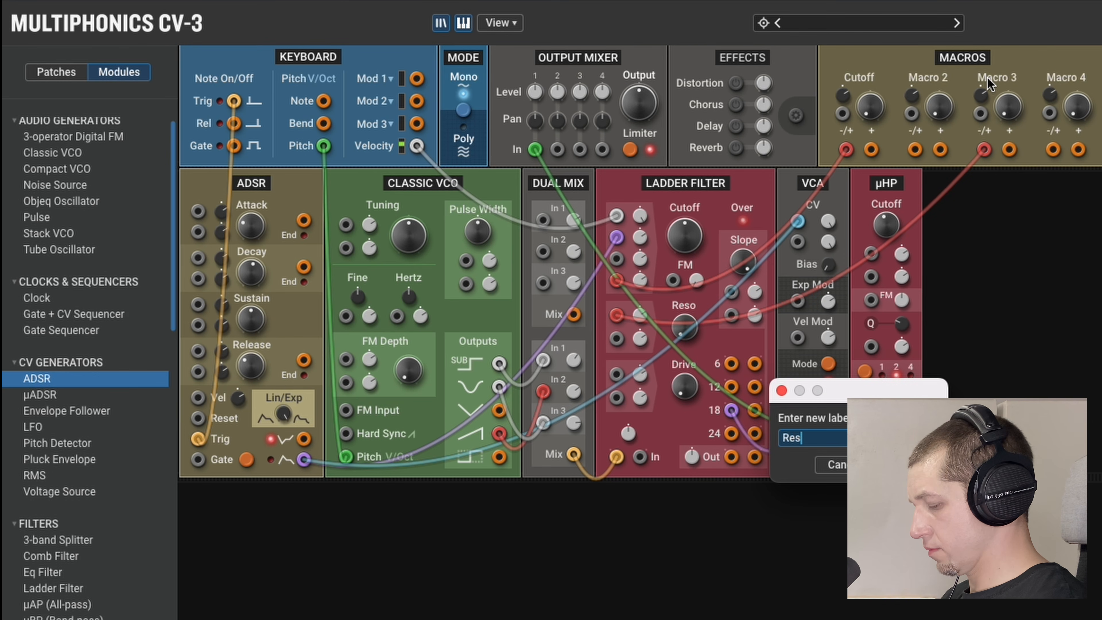
pyautogui.write('onance')
pyautogui.press('Return')
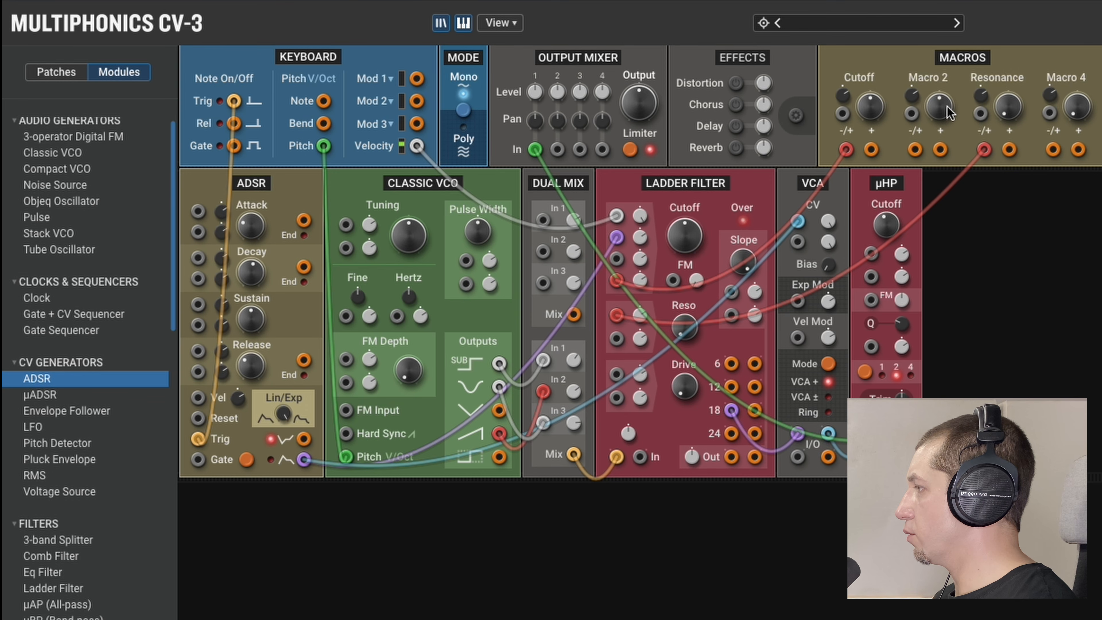
# Rename Macro 2 to Decay and connect its -/+ output to the ADSR's first Decay modulation input.
pyautogui.doubleClick(930, 80)
pyautogui.write('Deca')
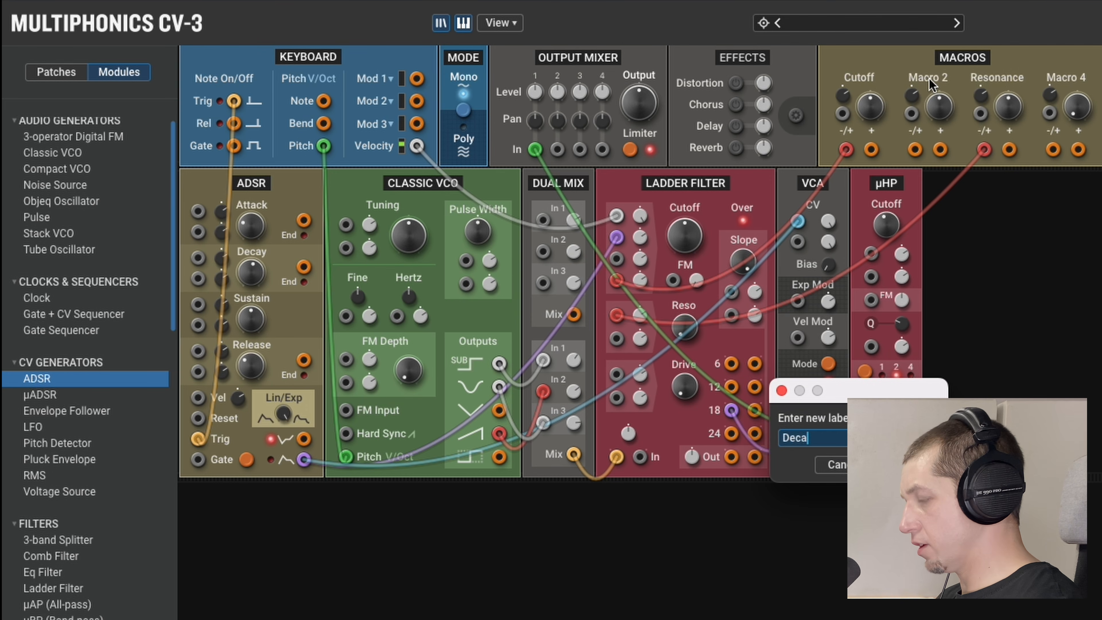
pyautogui.write('y')
pyautogui.press('Return')
pyautogui.moveTo(915, 150); pyautogui.dragTo(198, 257)
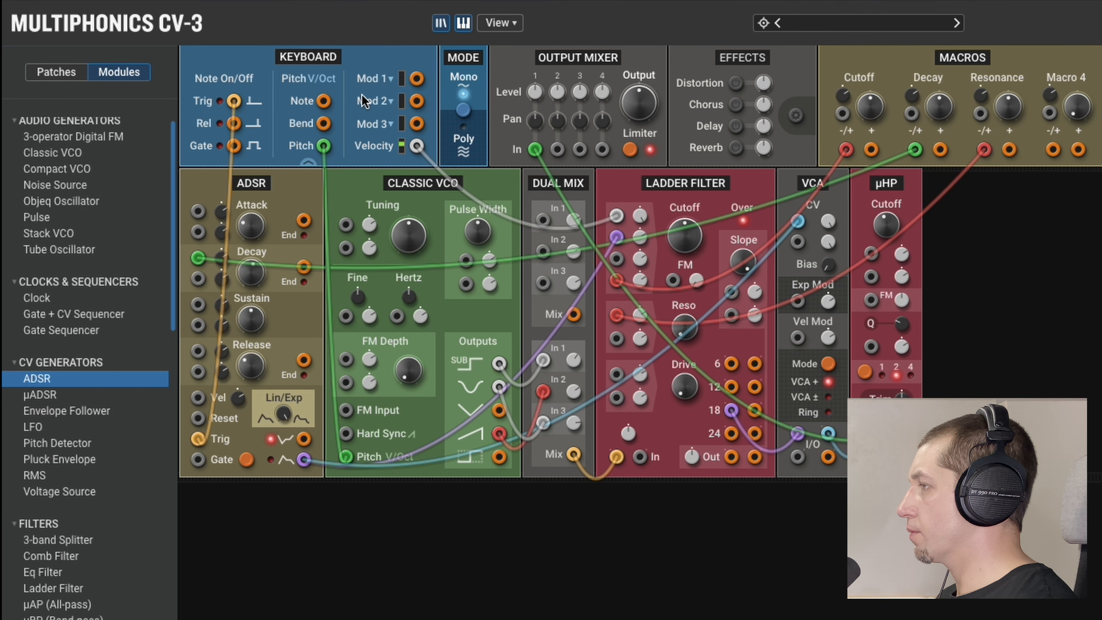
# Patch the Keyboard's Mod 1 output into the Cutoff macro's modulation input.
pyautogui.moveTo(417, 79); pyautogui.dragTo(843, 114)
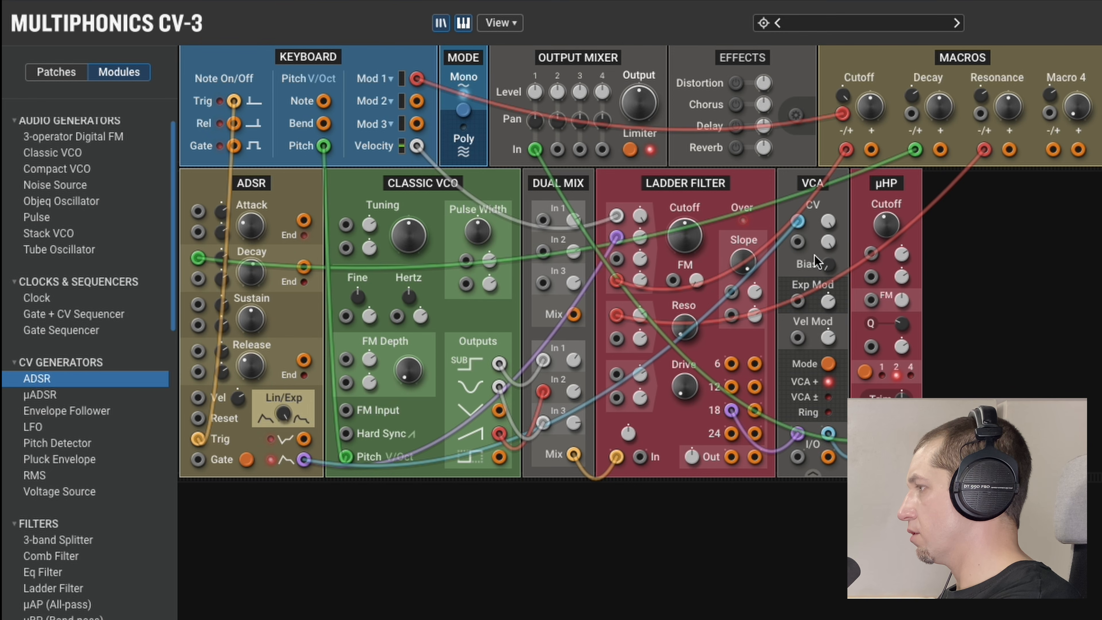
# Adjust the Ladder Filter's input level, cutoff, resonance and drive, and patch Keyboard Pitch into its third cutoff modulation input.
pyautogui.moveTo(629, 435)
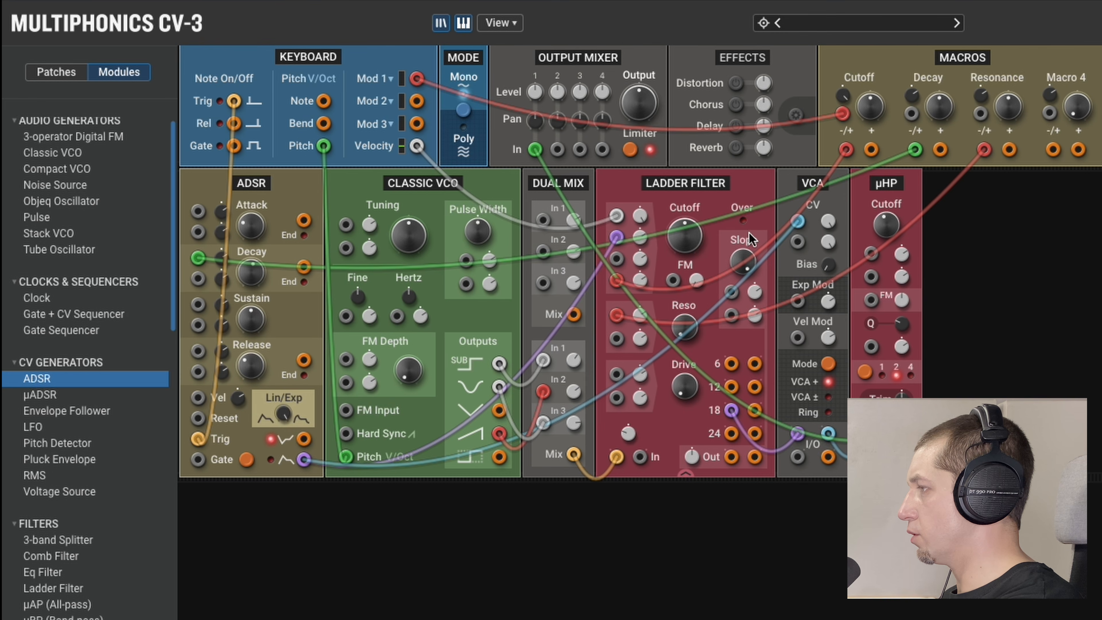
pyautogui.moveTo(629, 434)
pyautogui.mouseDown()
pyautogui.moveTo(629, 408)
pyautogui.moveTo(629, 422)
pyautogui.mouseUp()
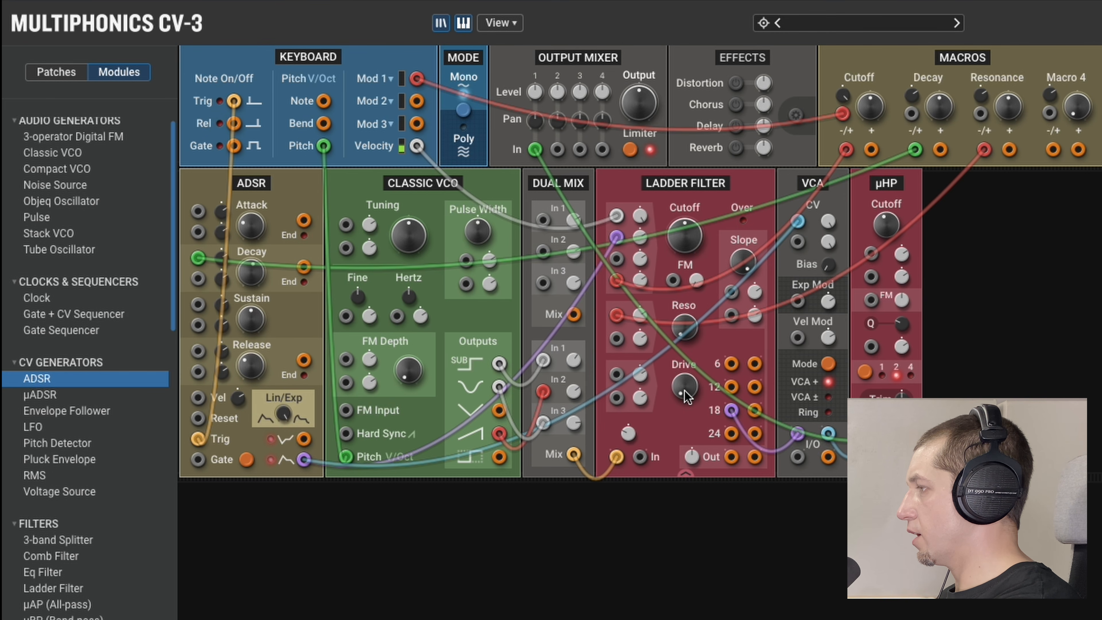
pyautogui.moveTo(694, 230); pyautogui.dragTo(666, 252)
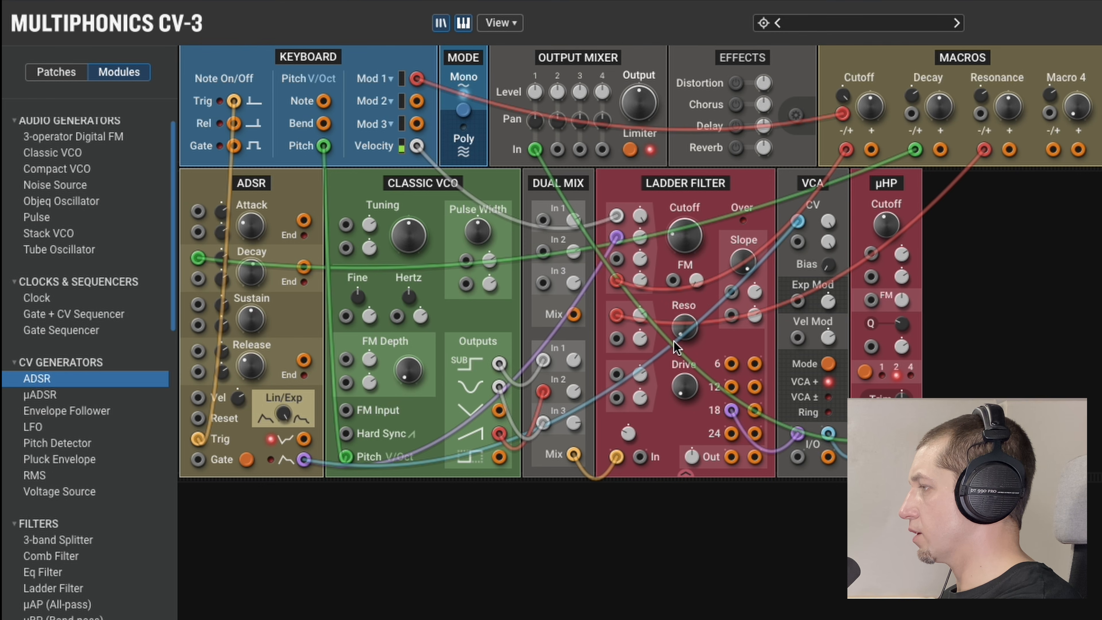
pyautogui.moveTo(682, 329); pyautogui.dragTo(682, 334)
pyautogui.moveTo(685, 394); pyautogui.dragTo(684, 363)
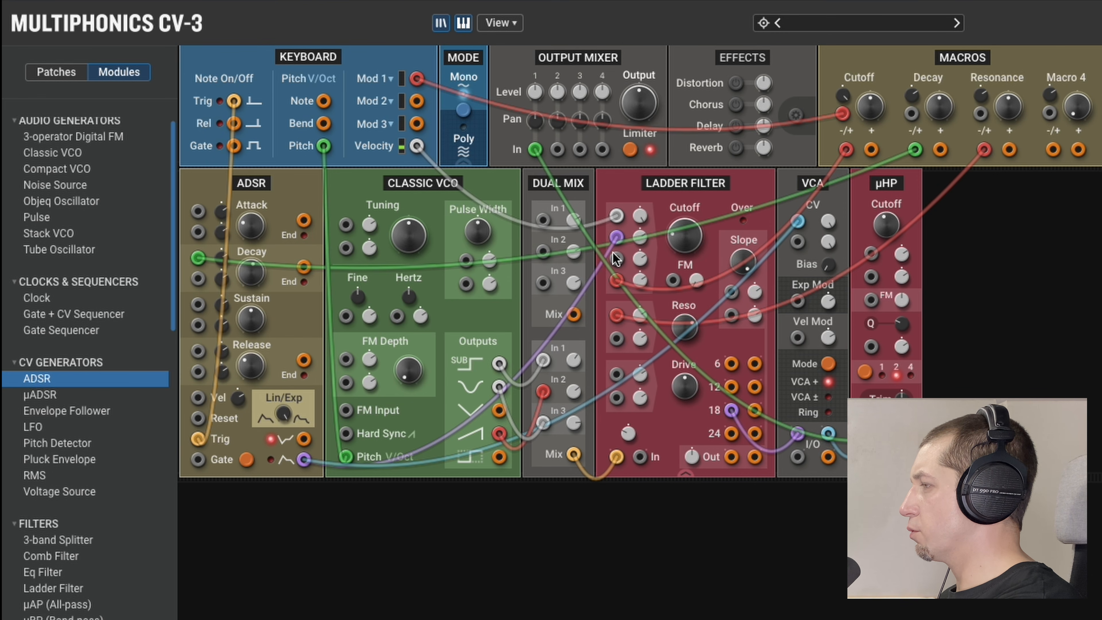
pyautogui.moveTo(617, 259); pyautogui.dragTo(323, 145)
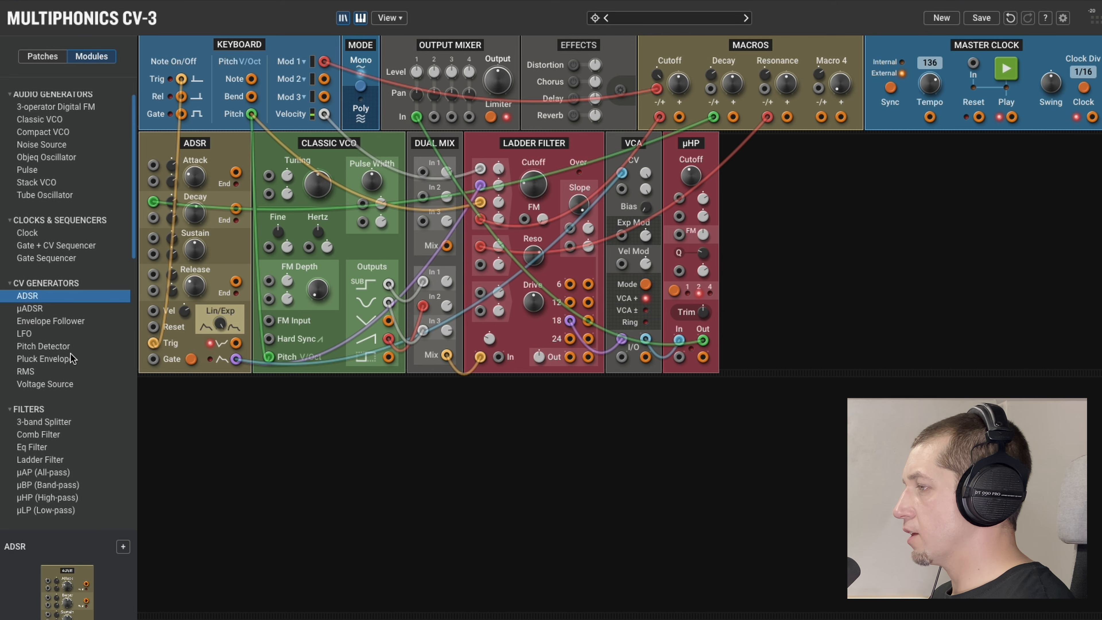
# Add a Delay module in a new row below the ADSR and patch the µHP filter's output into its input.
pyautogui.scroll(-10, 75, 349)
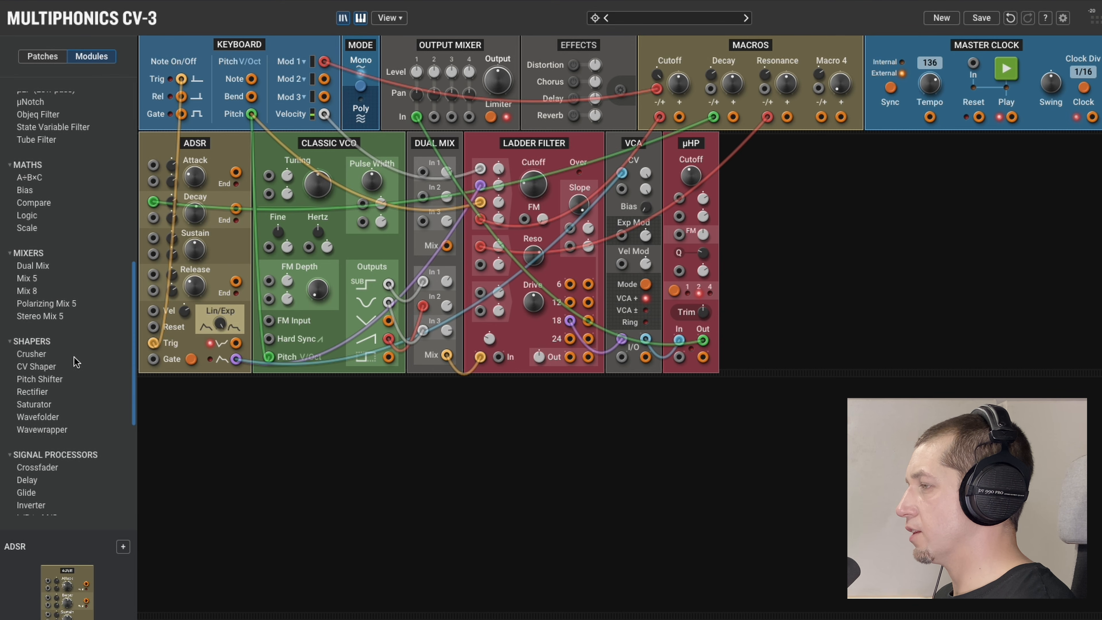
pyautogui.moveTo(46, 410); pyautogui.dragTo(164, 425)
pyautogui.moveTo(703, 320); pyautogui.dragTo(173, 531)
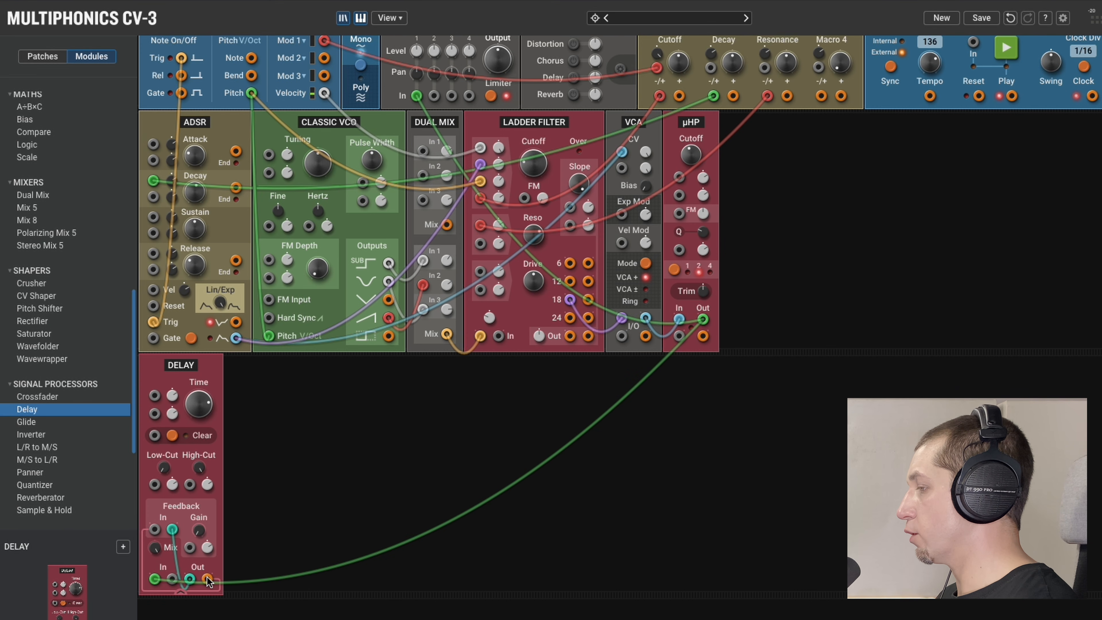
# Cross-patch the Delay's two outputs into its opposite Feedback inputs and connect them to Output Mixer inputs 3 and 4.
pyautogui.moveTo(208, 580); pyautogui.dragTo(205, 525)
pyautogui.moveTo(157, 471); pyautogui.dragTo(451, 99)
pyautogui.scroll(1, 451, 99)
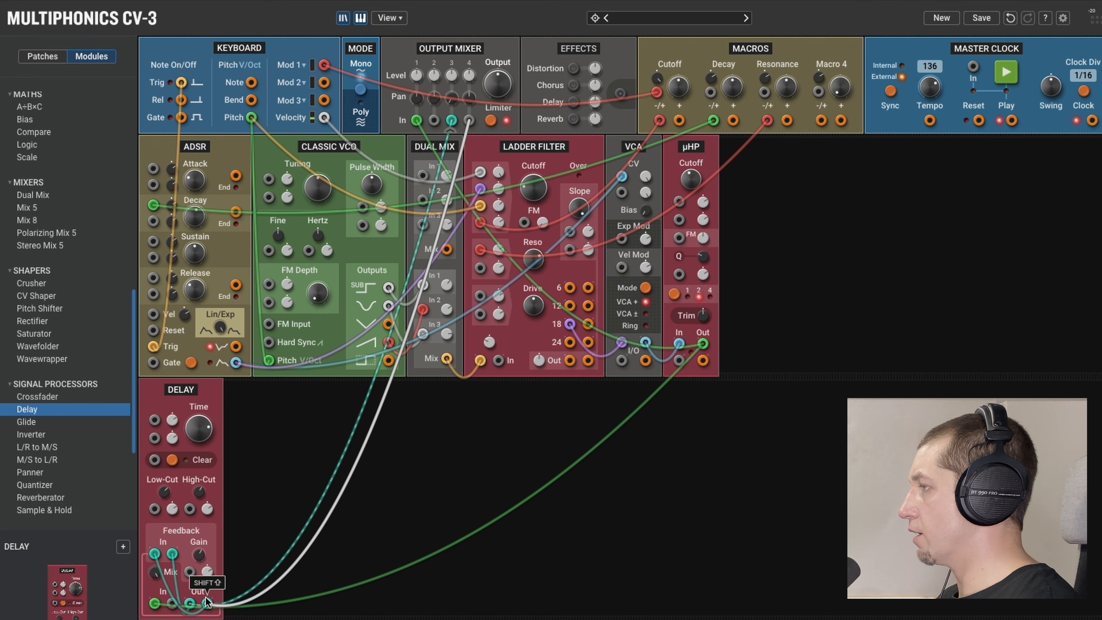
pyautogui.moveTo(473, 98)
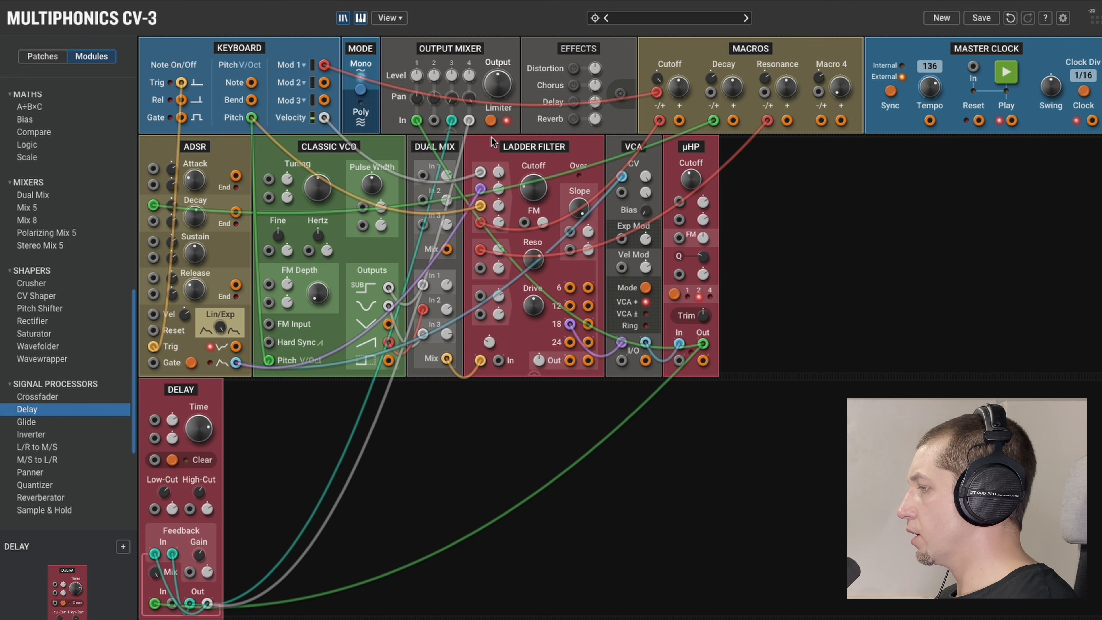
pyautogui.moveTo(453, 77)
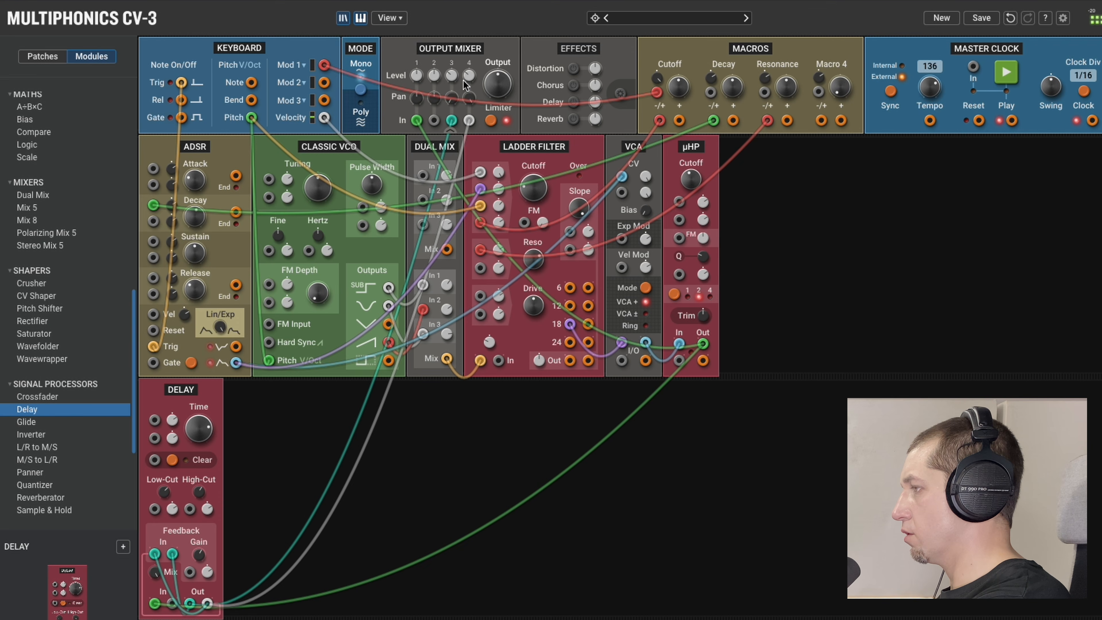
# Sync the Delay module's time to the tempo with a dotted eighth note value.
pyautogui.click(180, 616)
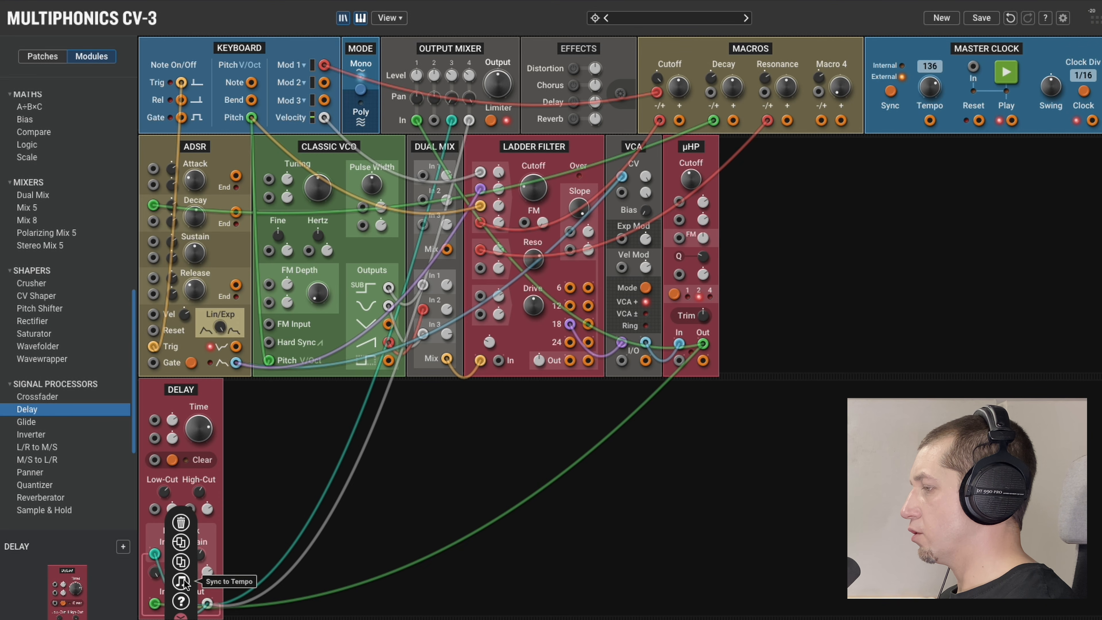
pyautogui.click(182, 581)
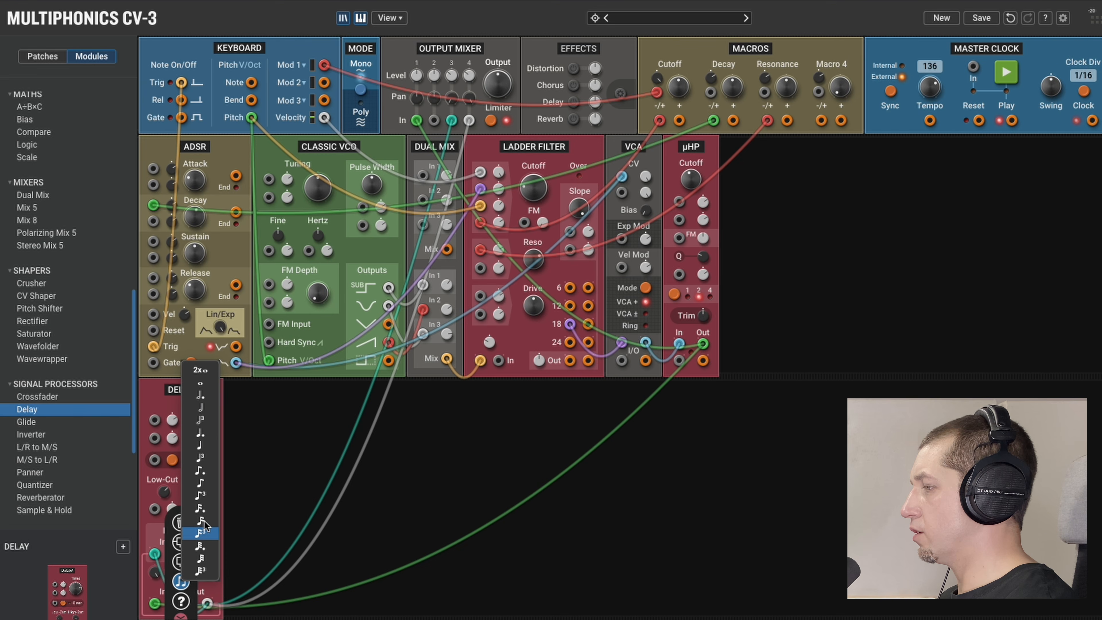
pyautogui.click(207, 472)
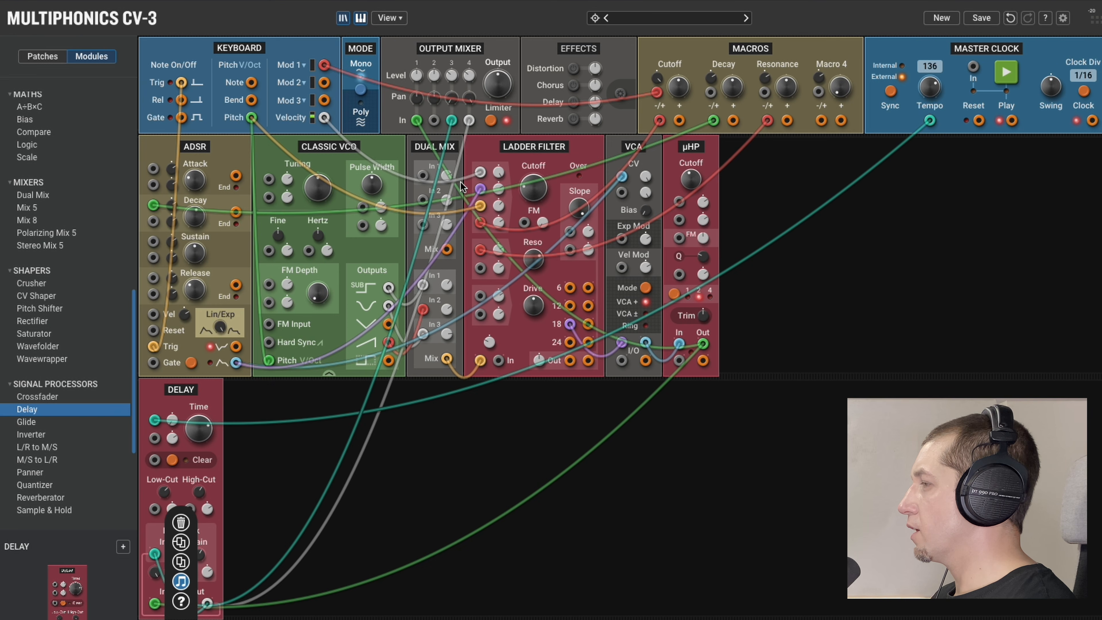
# Patch Keyboard Mod 2 into the µHP's cutoff and Q modulation inputs, and Mod 3 into the Ladder Filter's first Drive modulation input.
pyautogui.moveTo(325, 83); pyautogui.dragTo(679, 202)
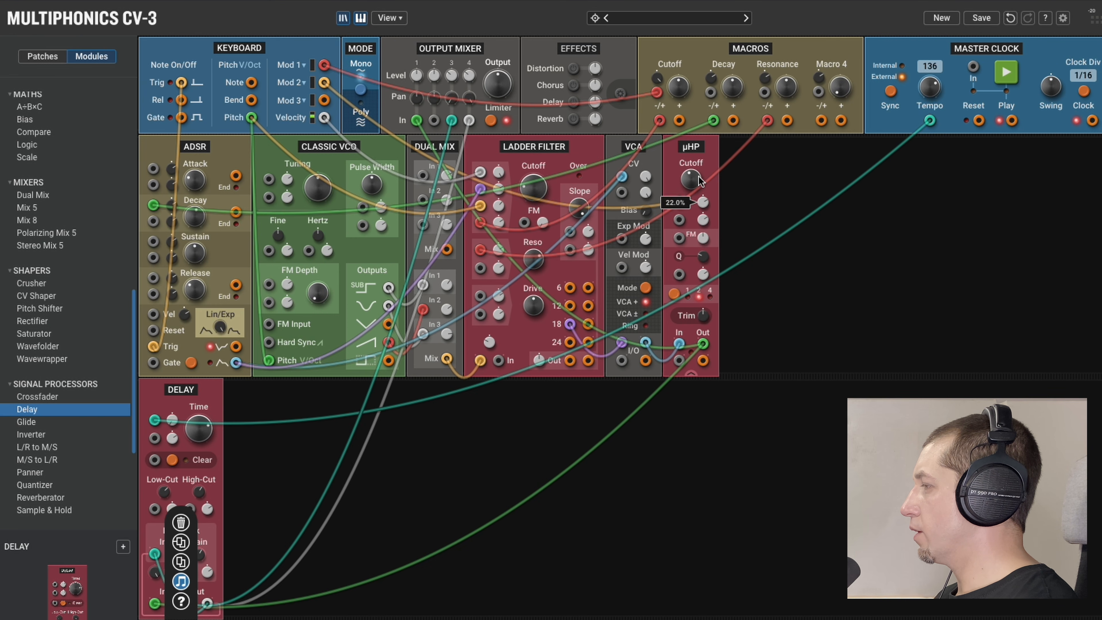
pyautogui.moveTo(324, 84); pyautogui.dragTo(681, 275)
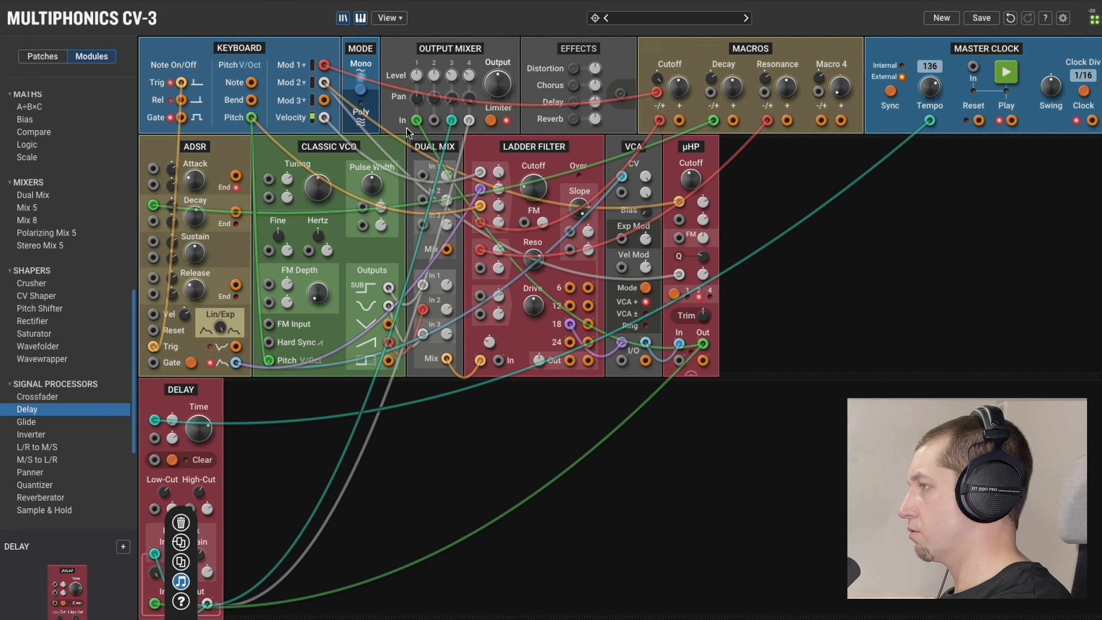
pyautogui.moveTo(324, 100); pyautogui.dragTo(480, 295)
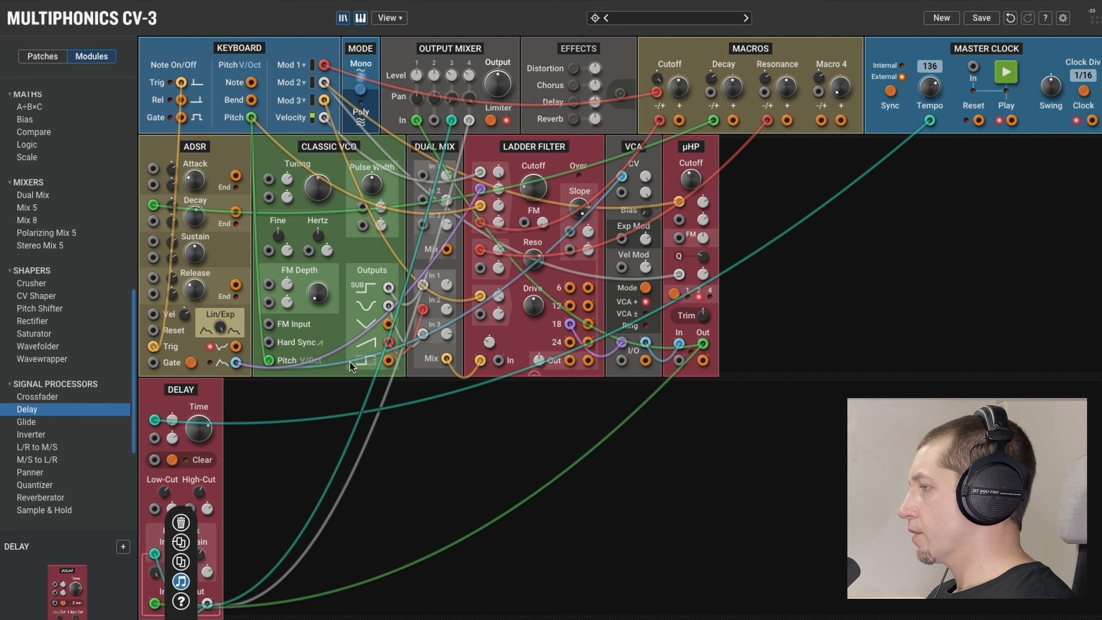
# Add an Oscilloscope module beside the µHP and patch the Delay's two outputs into its channel 1 and 2 inputs.
pyautogui.scroll(-3, 350, 365)
pyautogui.scroll(-4, 51, 444)
pyautogui.moveTo(52, 497); pyautogui.dragTo(872, 121)
pyautogui.moveTo(190, 525); pyautogui.dragTo(736, 246)
# Switch the Oscilloscope to XY mode and set both channel scales to 250mV/div.
pyautogui.moveTo(835, 200); pyautogui.dragTo(845, 185)
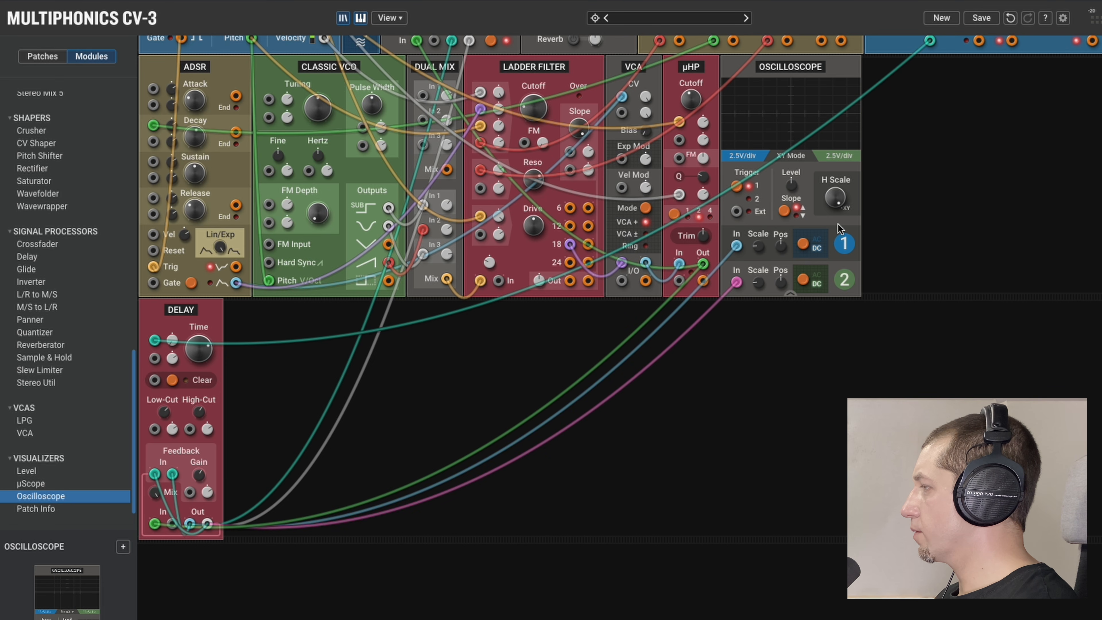
pyautogui.moveTo(757, 254); pyautogui.dragTo(757, 243)
pyautogui.moveTo(761, 284); pyautogui.dragTo(760, 275)
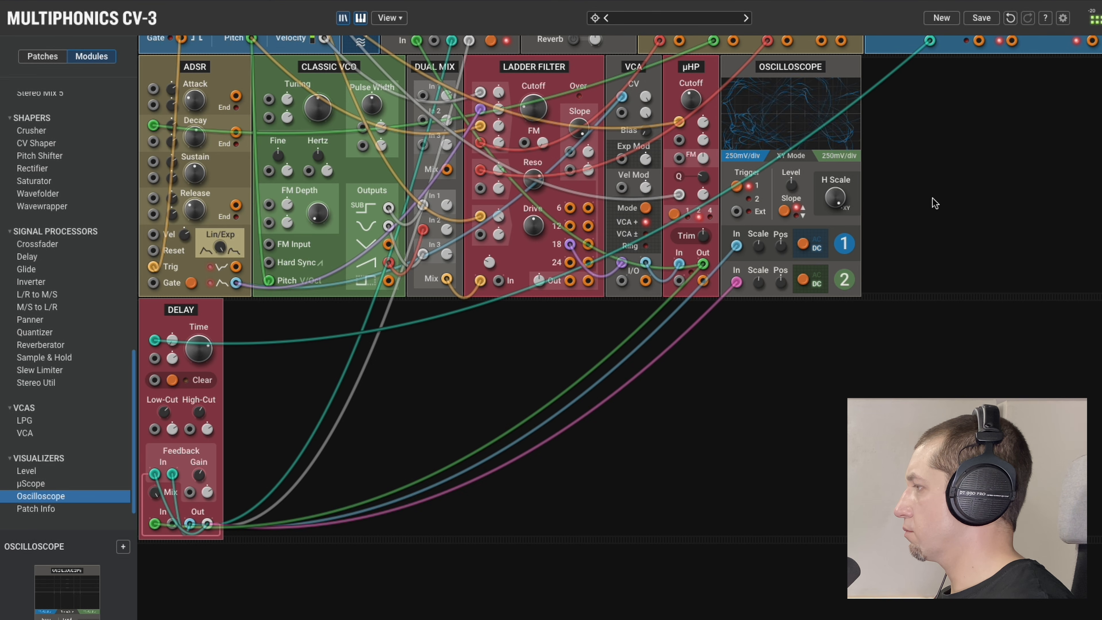
# Combine the Cutoff macro, Resonance macro and Keyboard Mod 3 in the upper Dual Mix and send its mix output to the VCA's Exp Mod input.
pyautogui.scroll(2, 924, 217)
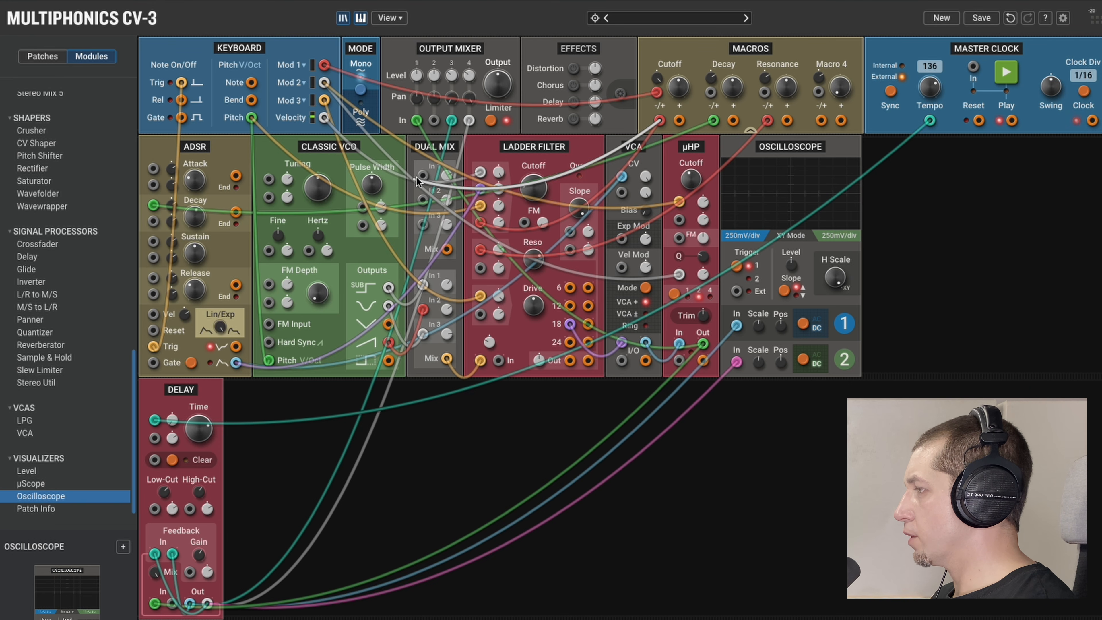
pyautogui.moveTo(767, 120); pyautogui.dragTo(422, 201)
pyautogui.moveTo(324, 100); pyautogui.dragTo(622, 238)
# Adjust the VCA's Exp Mod amount, then patch Keyboard Velocity into its Vel Mod input and adjust that amount.
pyautogui.doubleClick(642, 237)
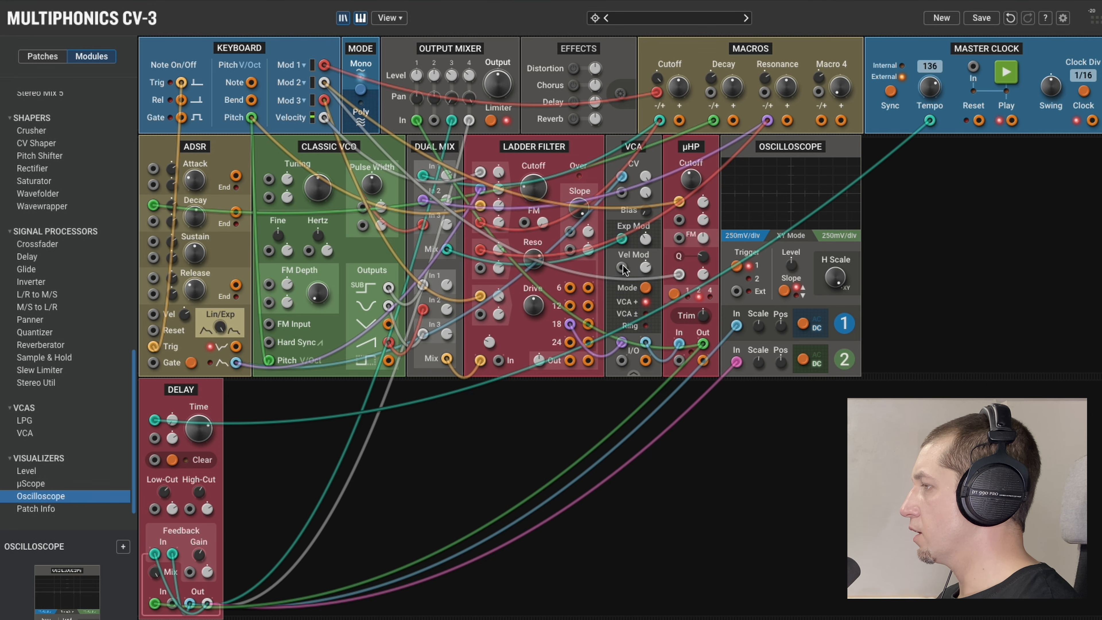
pyautogui.moveTo(621, 267); pyautogui.dragTo(326, 112)
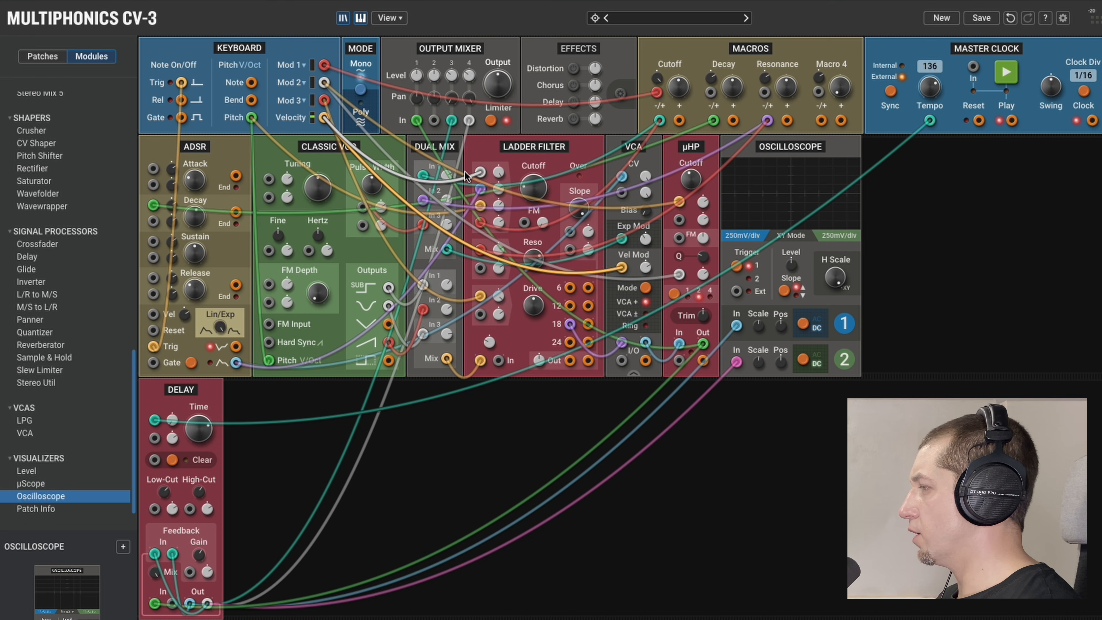
pyautogui.moveTo(650, 266); pyautogui.dragTo(649, 283)
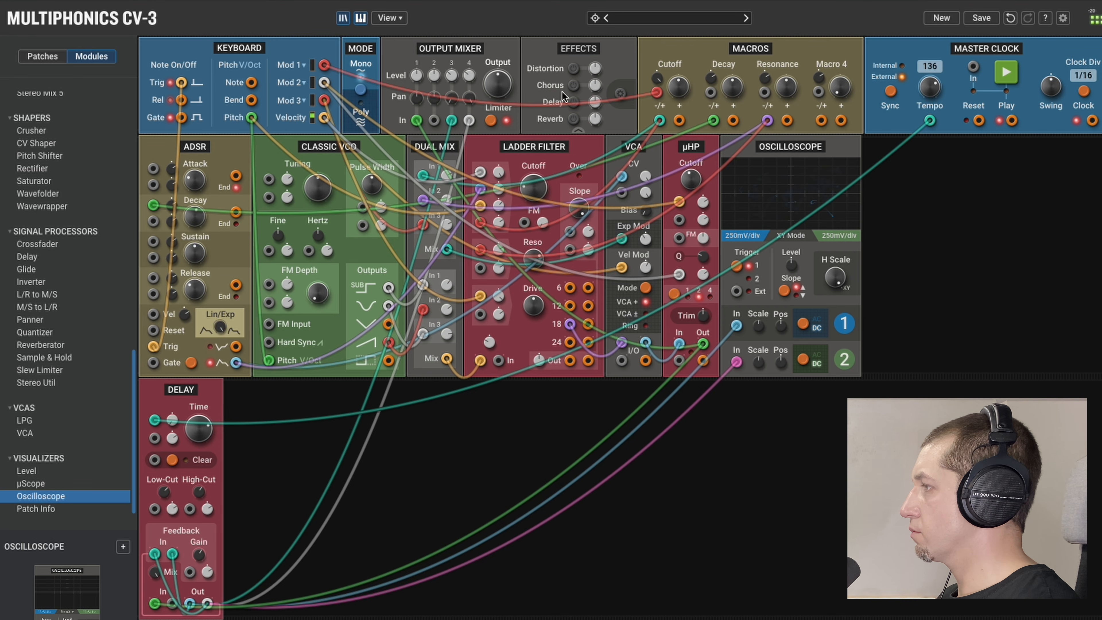
# Open the detailed effects settings, enable Distortion with a low mix, and enable Chorus with reduced depth and centred stereo.
pyautogui.click(621, 95)
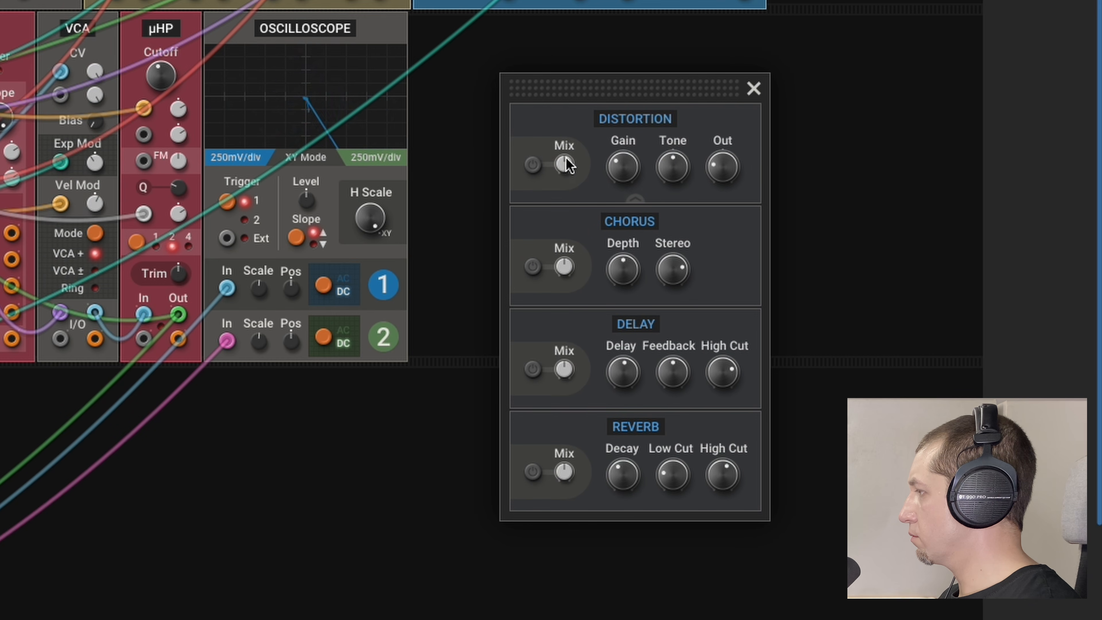
pyautogui.click(533, 165)
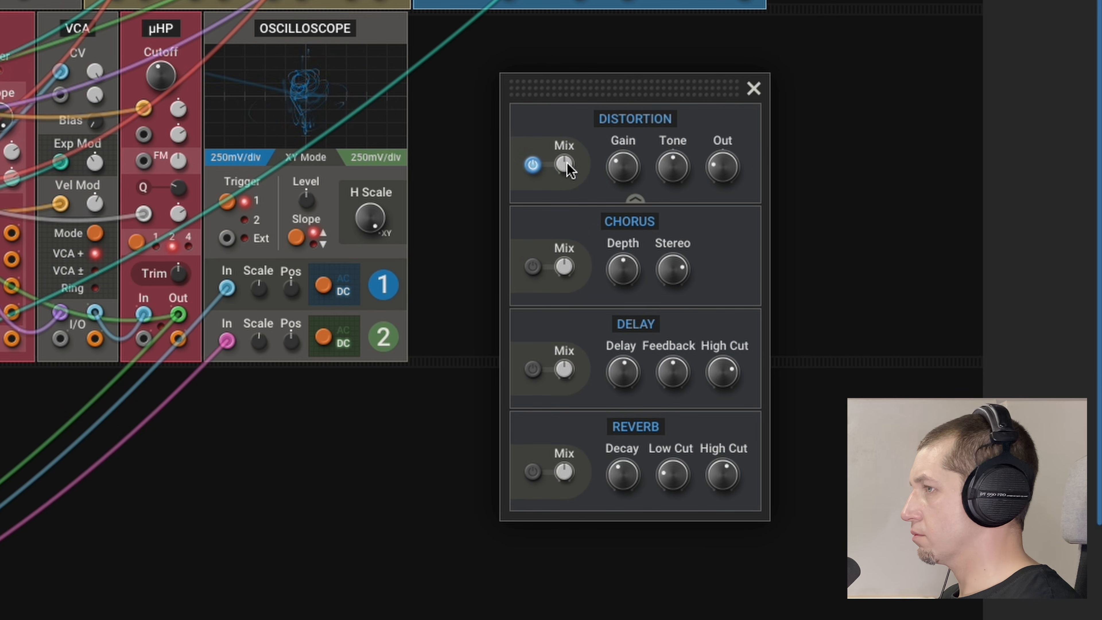
pyautogui.moveTo(565, 165); pyautogui.dragTo(566, 165)
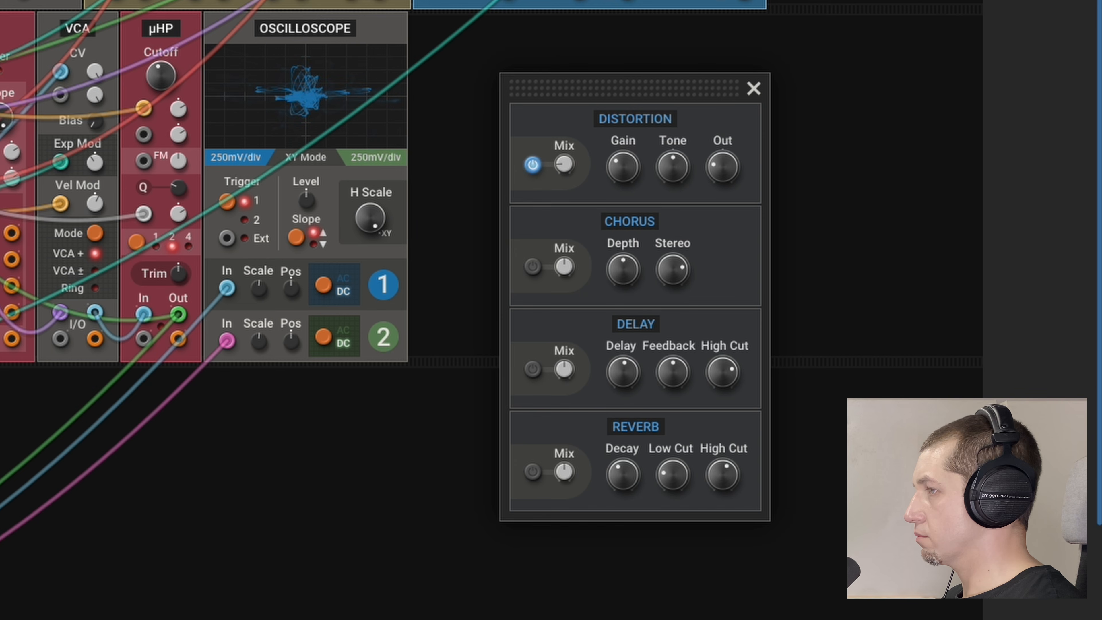
pyautogui.click(533, 267)
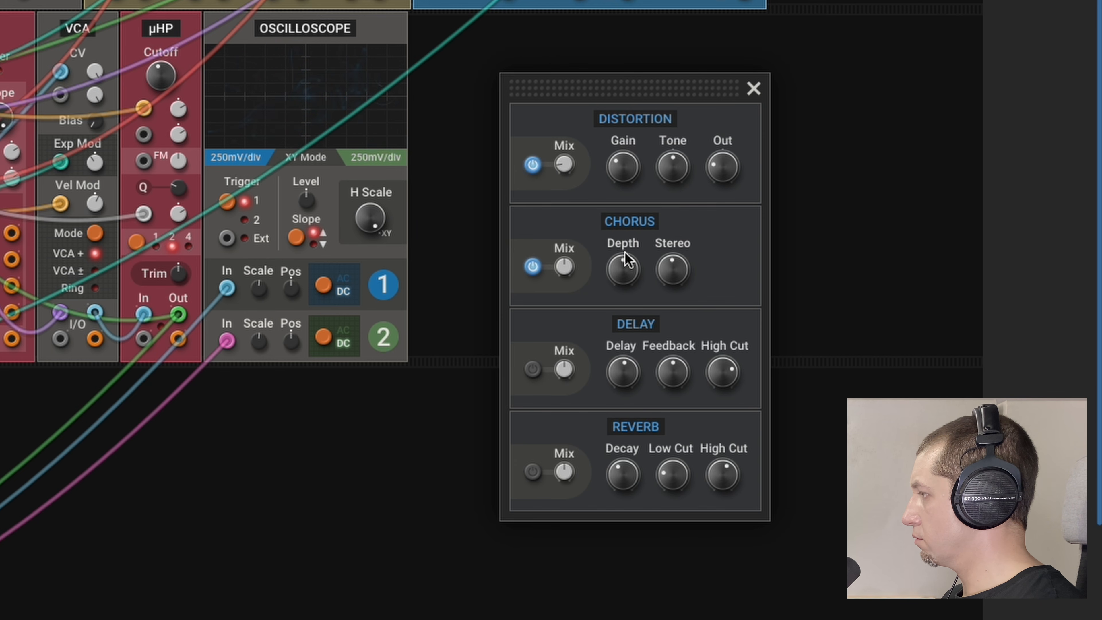
# Enable Reverb, raise its decay, low cut and high cut, lower its mix, and close the effects settings.
pyautogui.click(533, 471)
pyautogui.moveTo(723, 482); pyautogui.dragTo(723, 466)
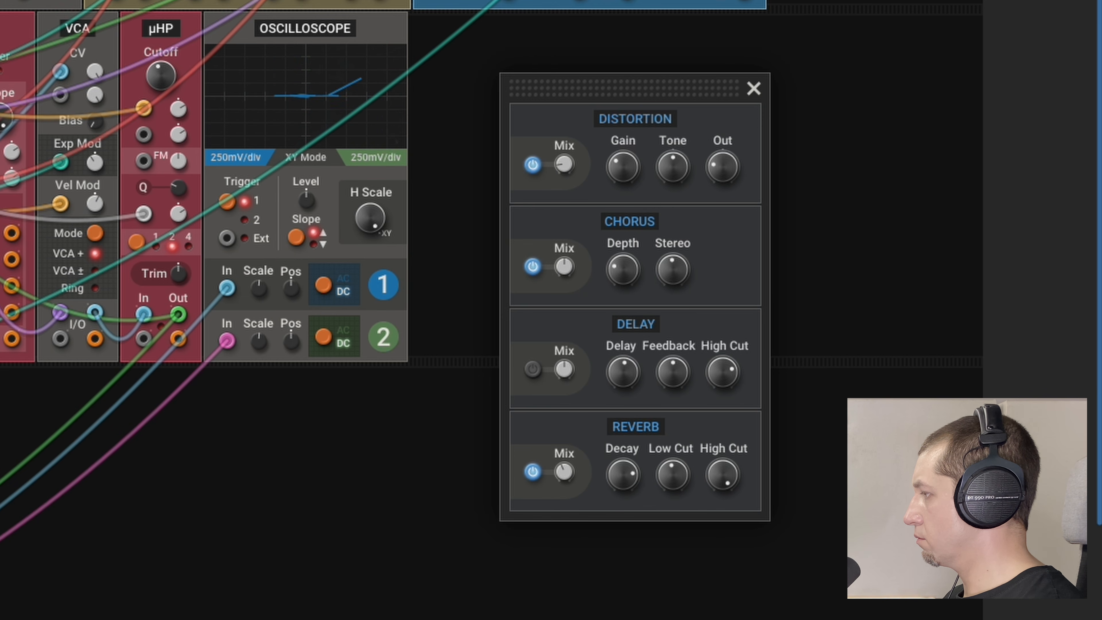
pyautogui.moveTo(566, 471); pyautogui.dragTo(566, 481)
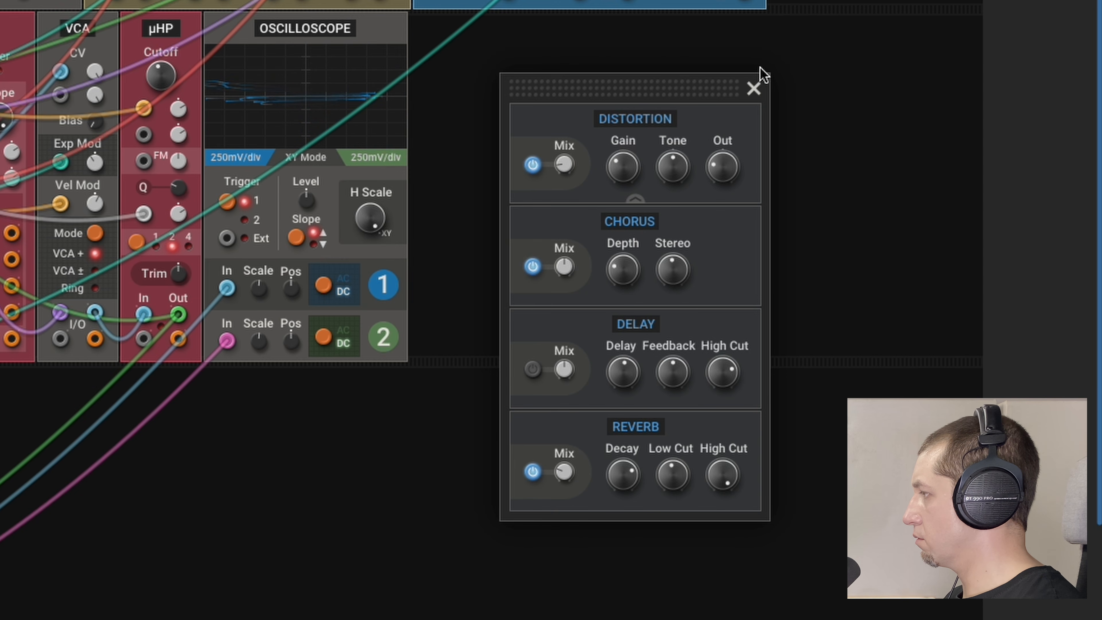
pyautogui.click(754, 88)
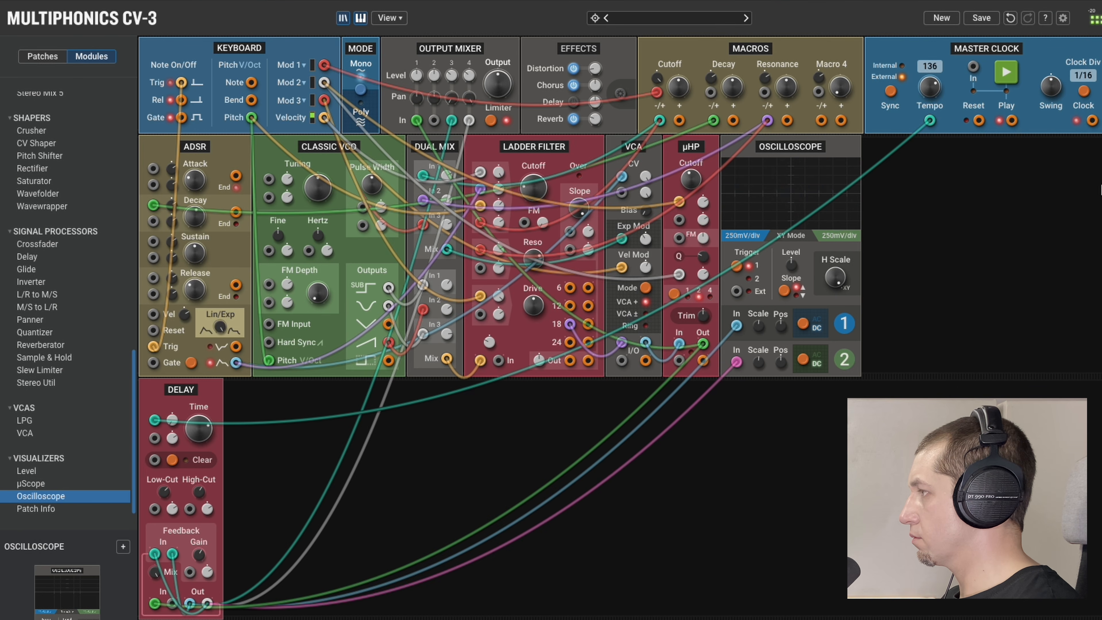